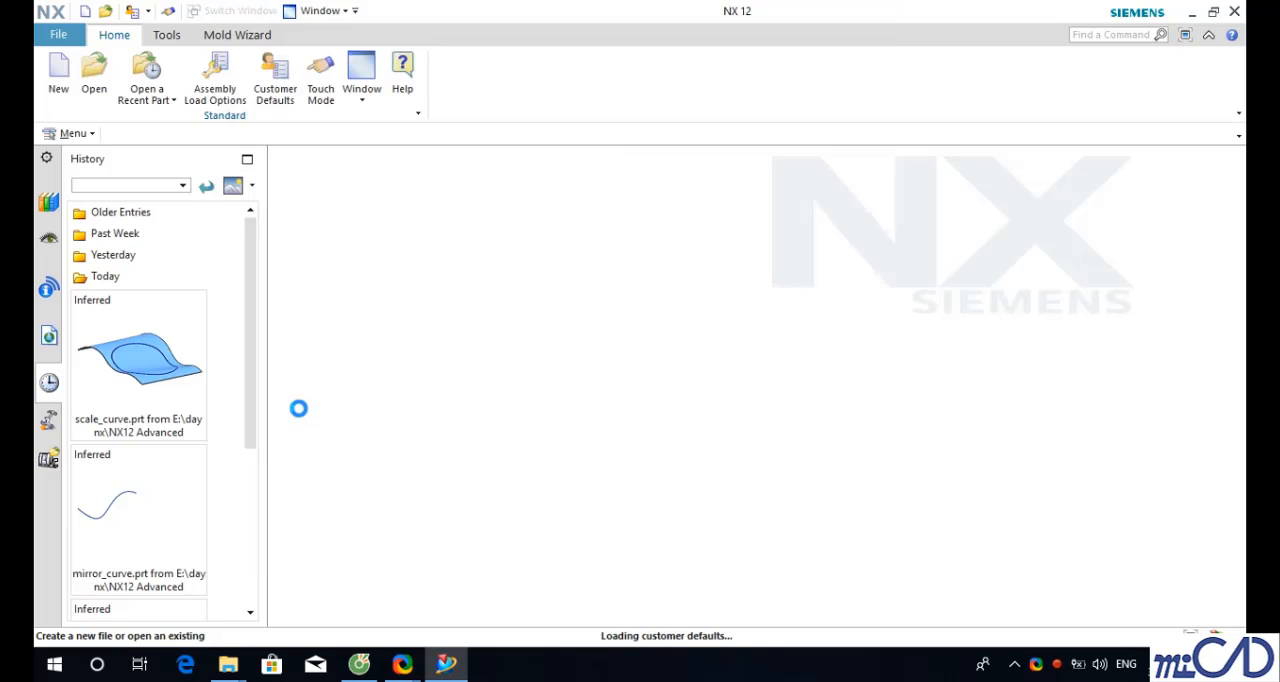
- Turn off the customer default Show Additive Manufacturing-specific Dialog Items in Modeling Commands and confirm the restart notice
left_click_drag(437, 230, 437, 350)
left_click(284, 300)
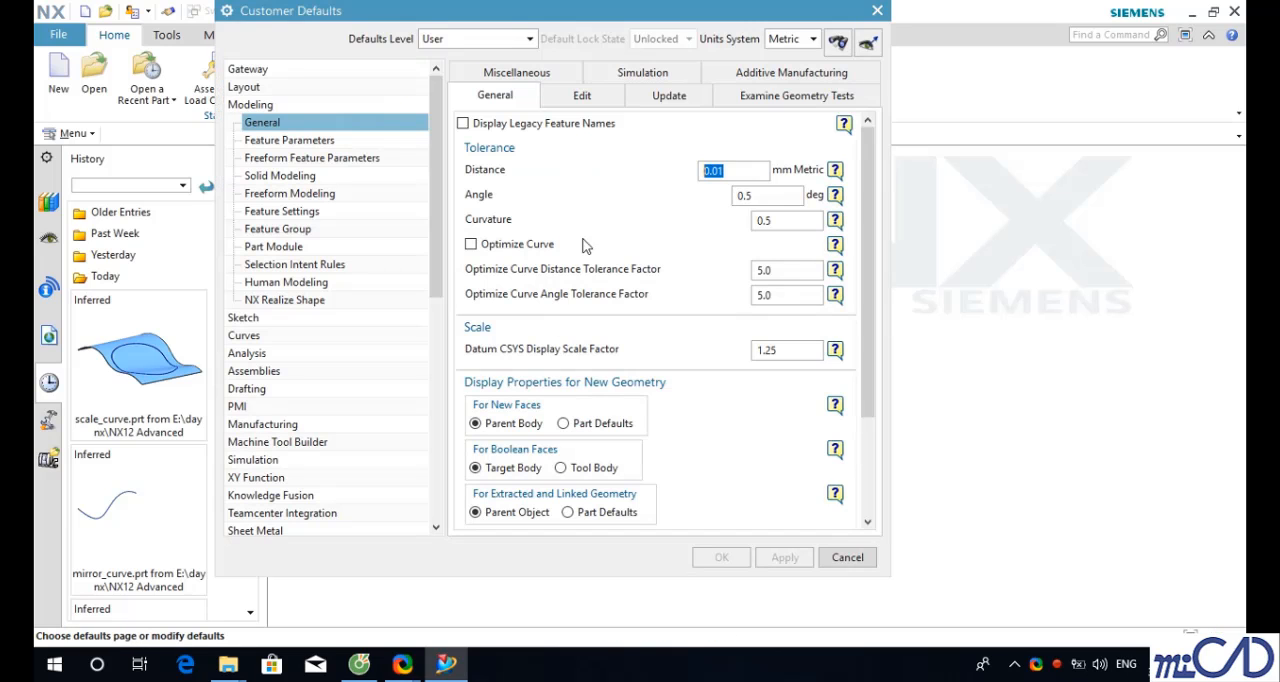
left_click(790, 74)
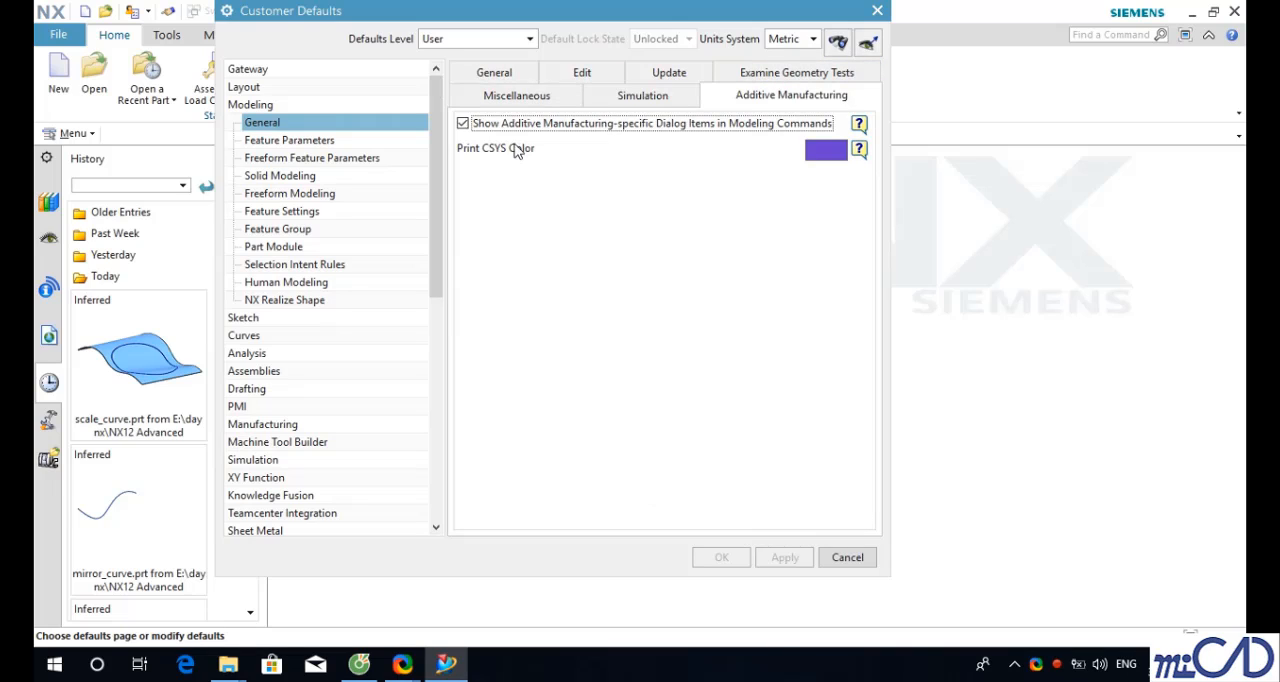
left_click(464, 124)
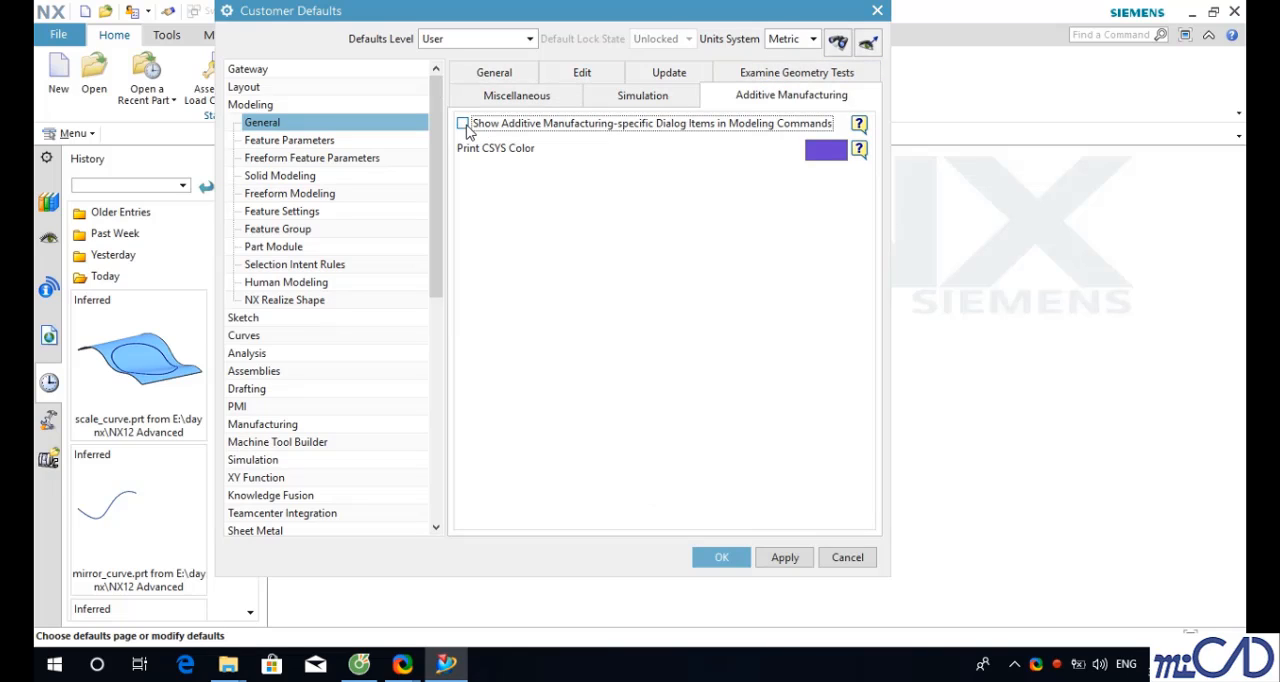
left_click(721, 557)
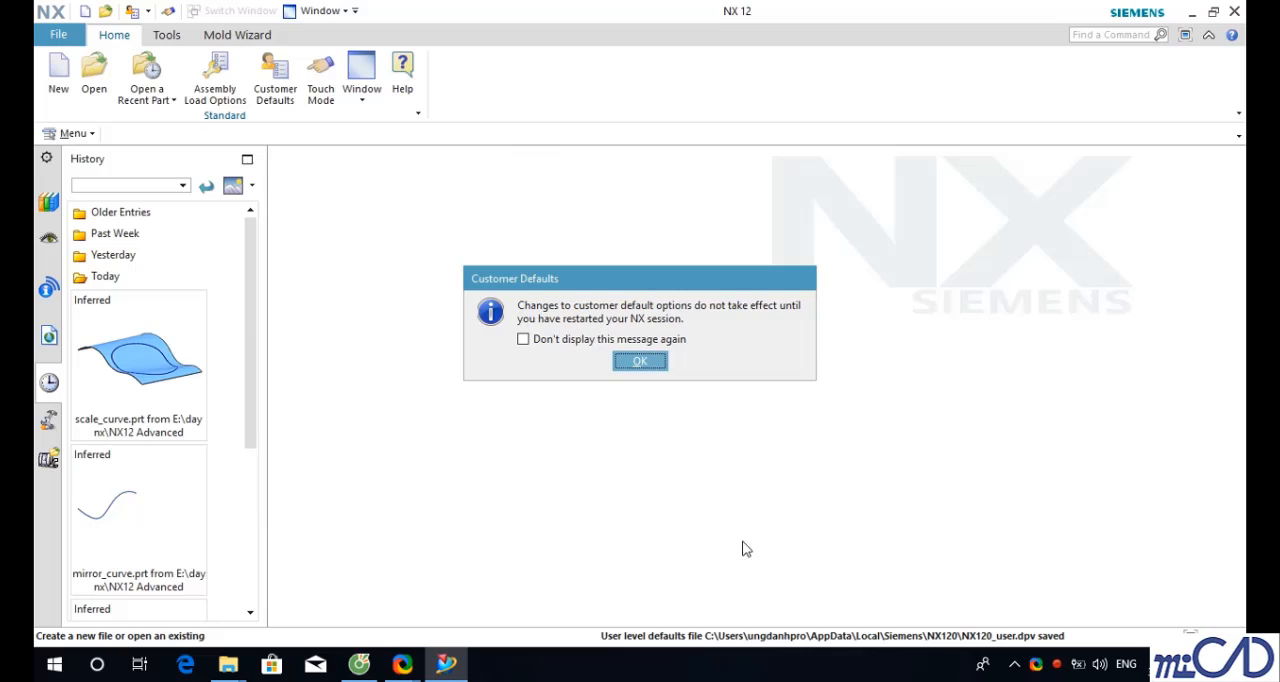
left_click(645, 359)
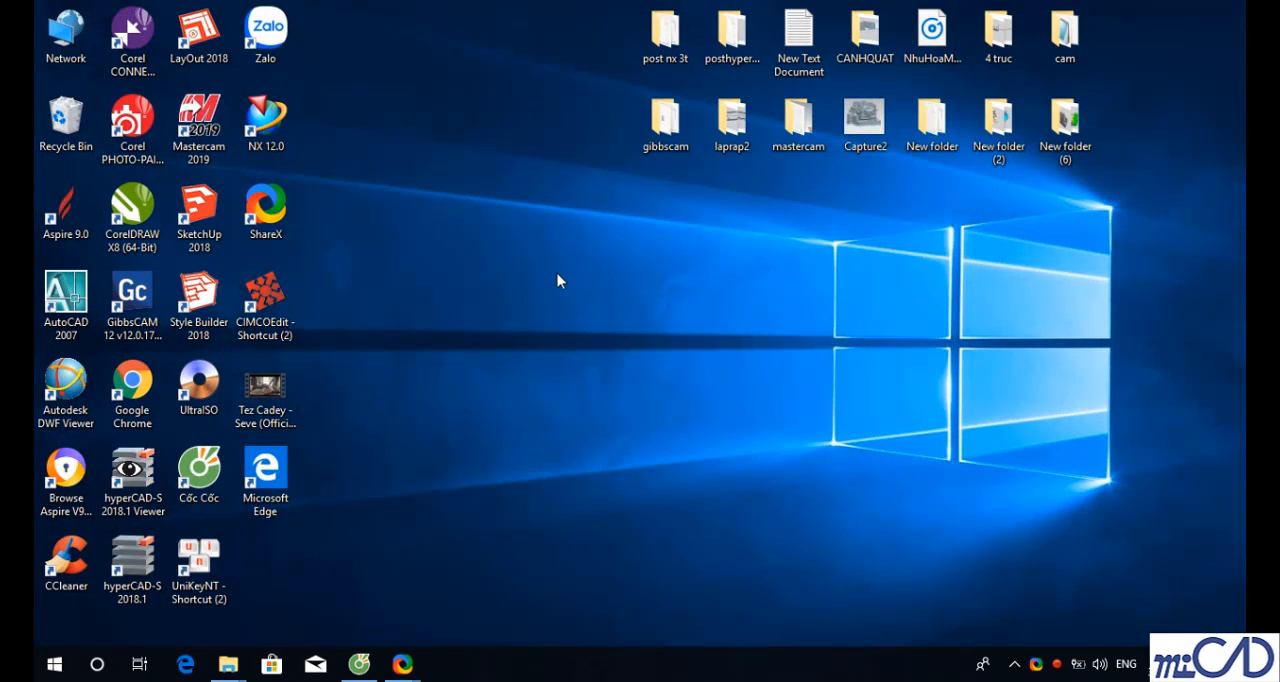
- Restart NX 12.0 from its desktop shortcut so the changed defaults take effect
right_click(541, 228)
left_click(569, 277)
double_click(266, 124)
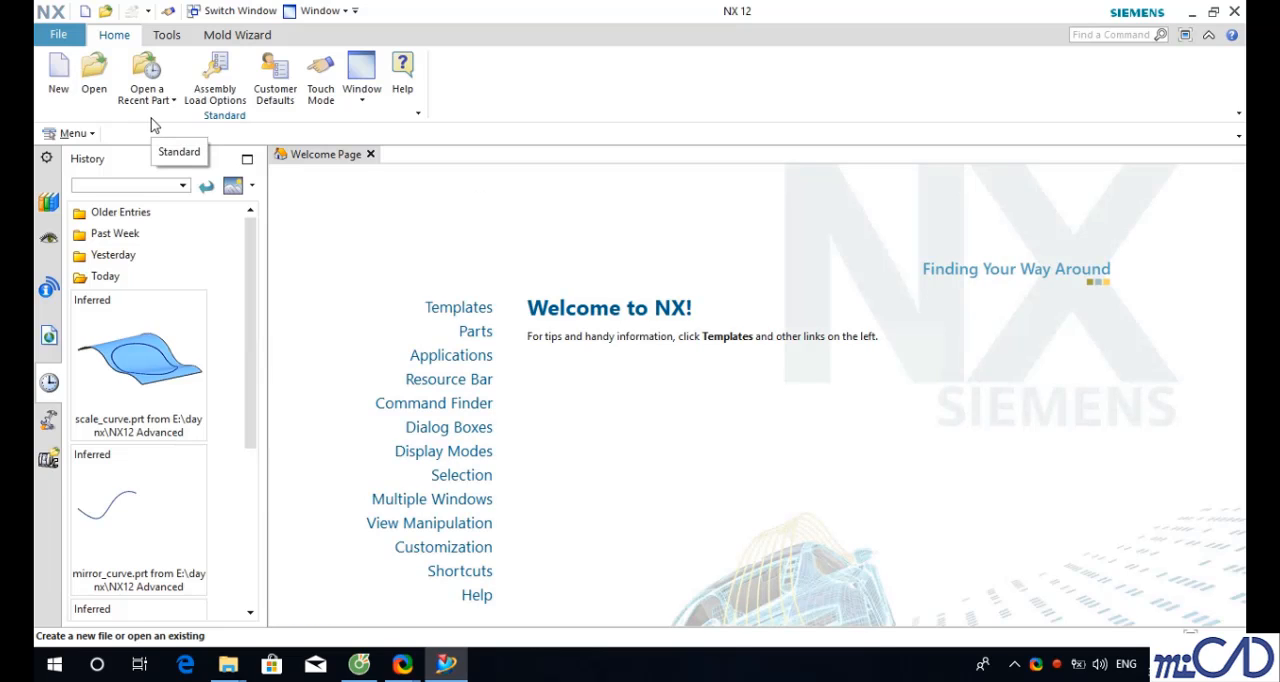
- Open the part print_mark from the NX12 Advanced Modeling Part Files folder
left_click(62, 35)
left_click(88, 88)
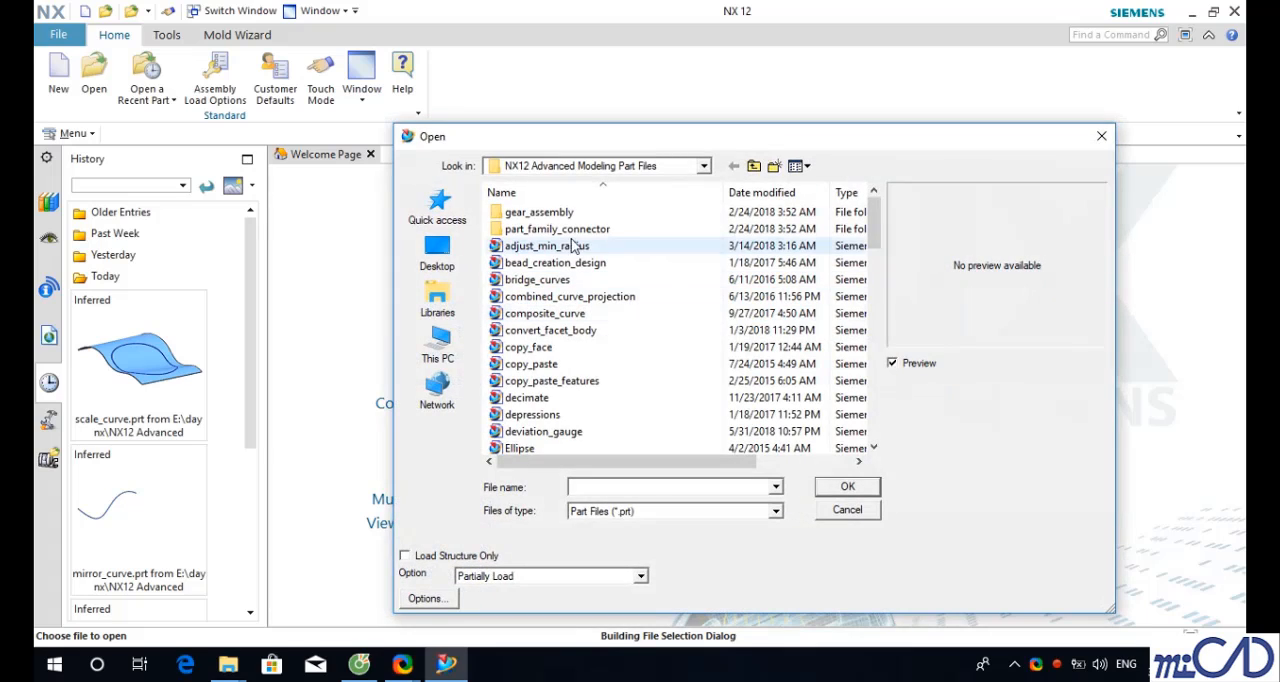
left_click(560, 262)
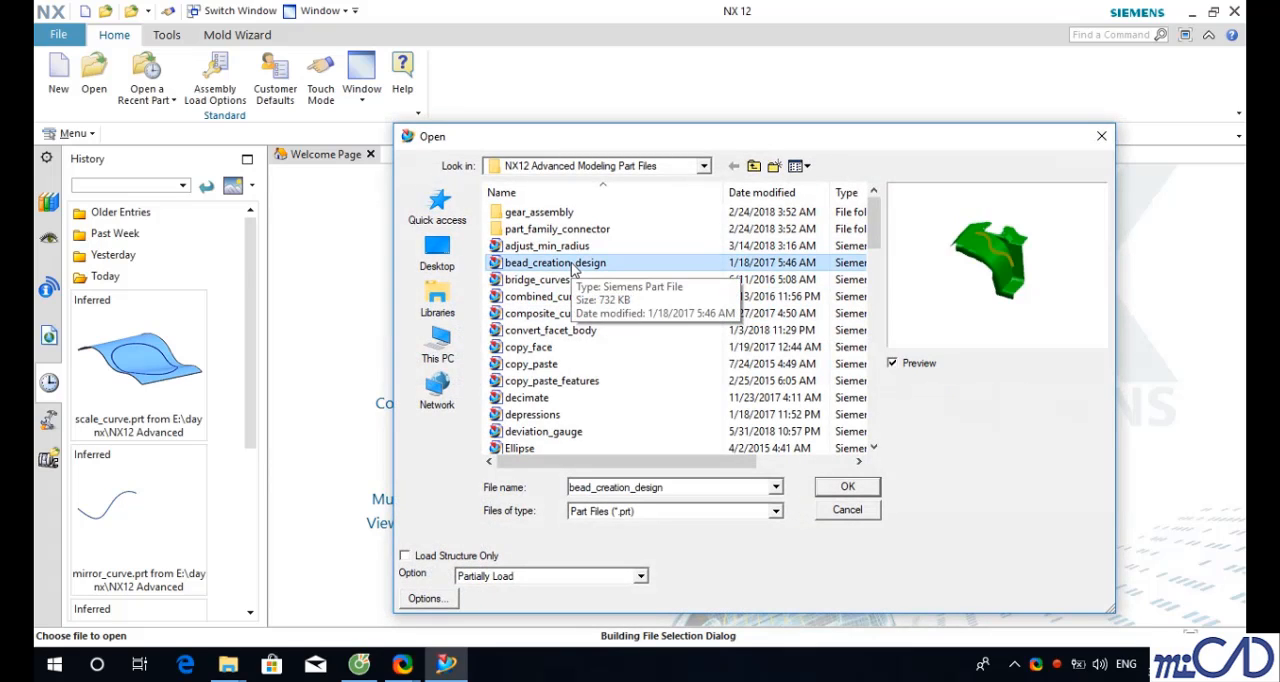
scroll(570, 272, "down", 10)
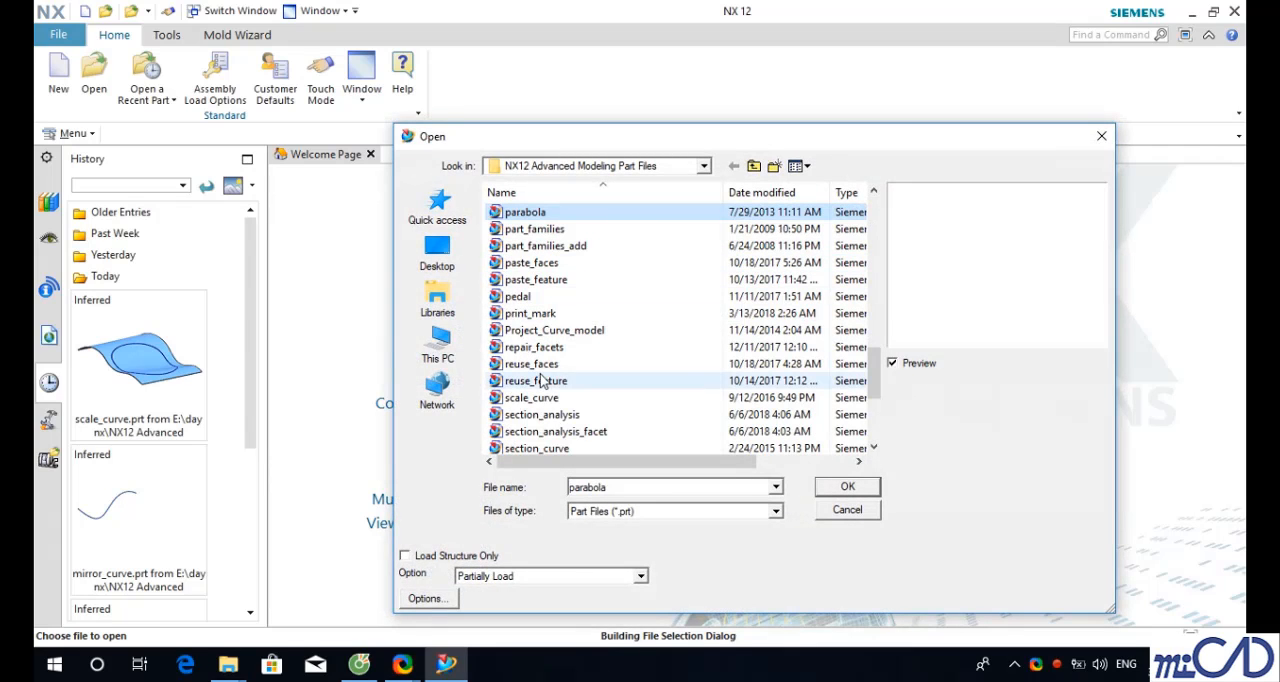
left_click(528, 314)
double_click(528, 316)
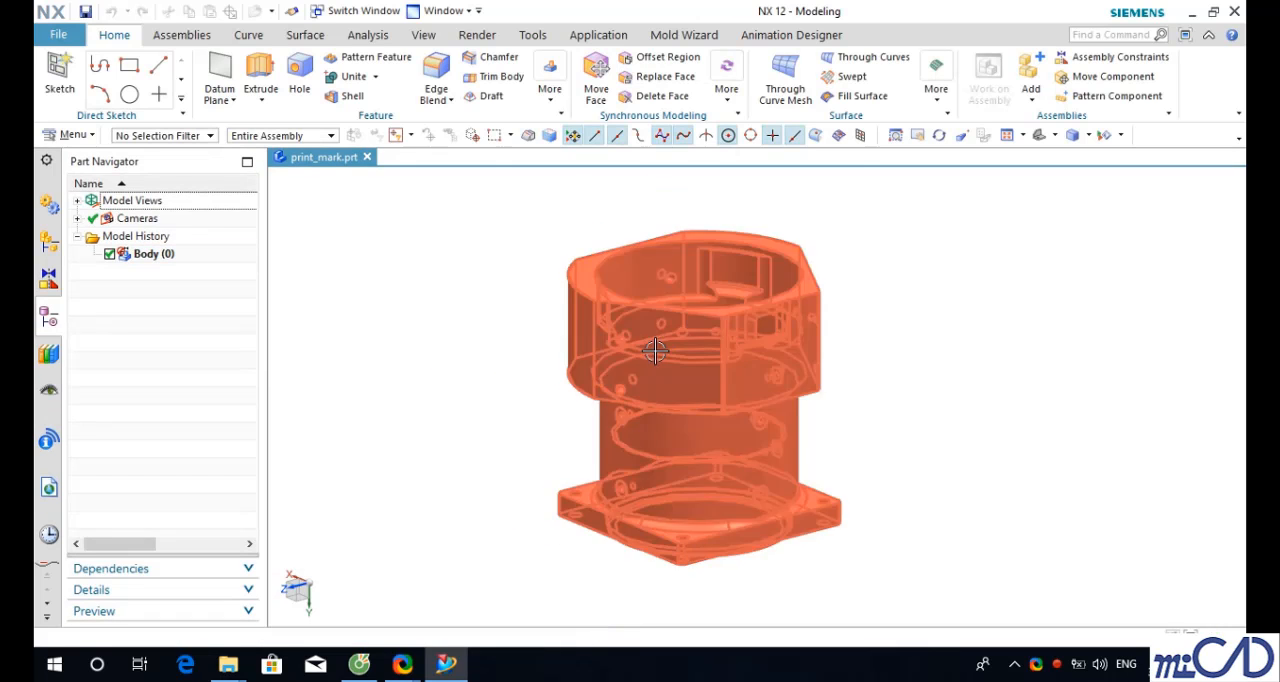
- Start the Text command and set its type to On Face
scroll(640, 352, "down", 3)
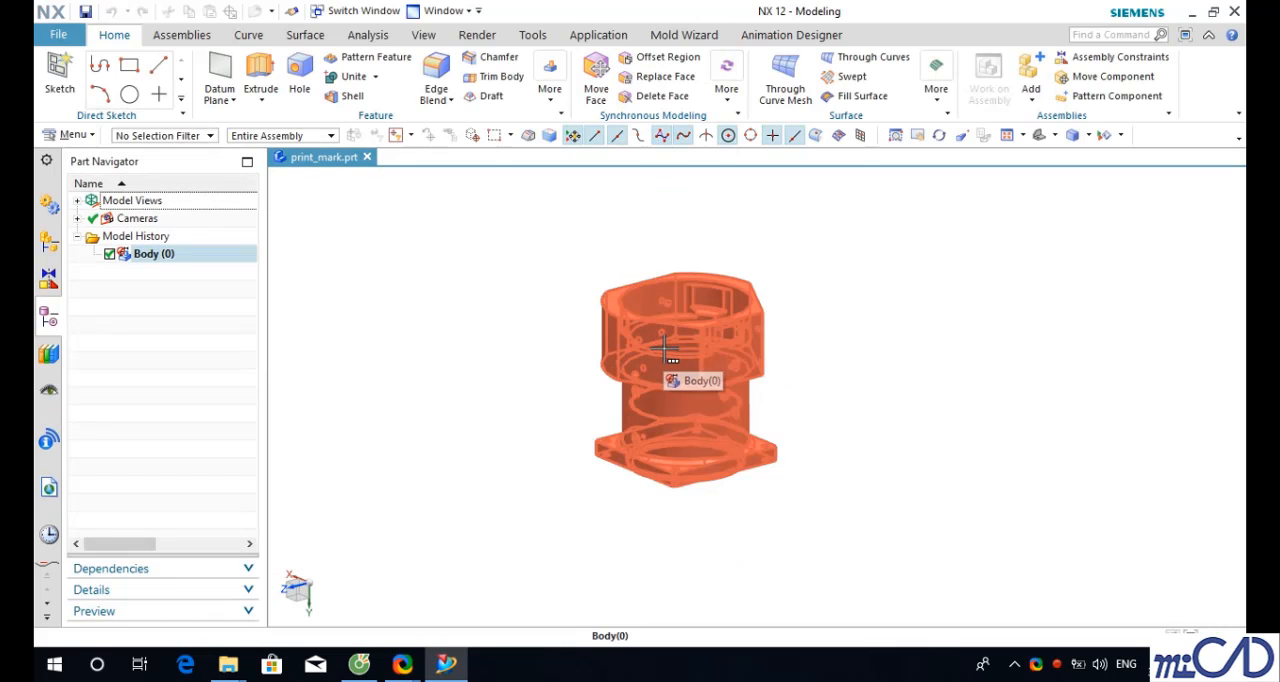
left_click(248, 34)
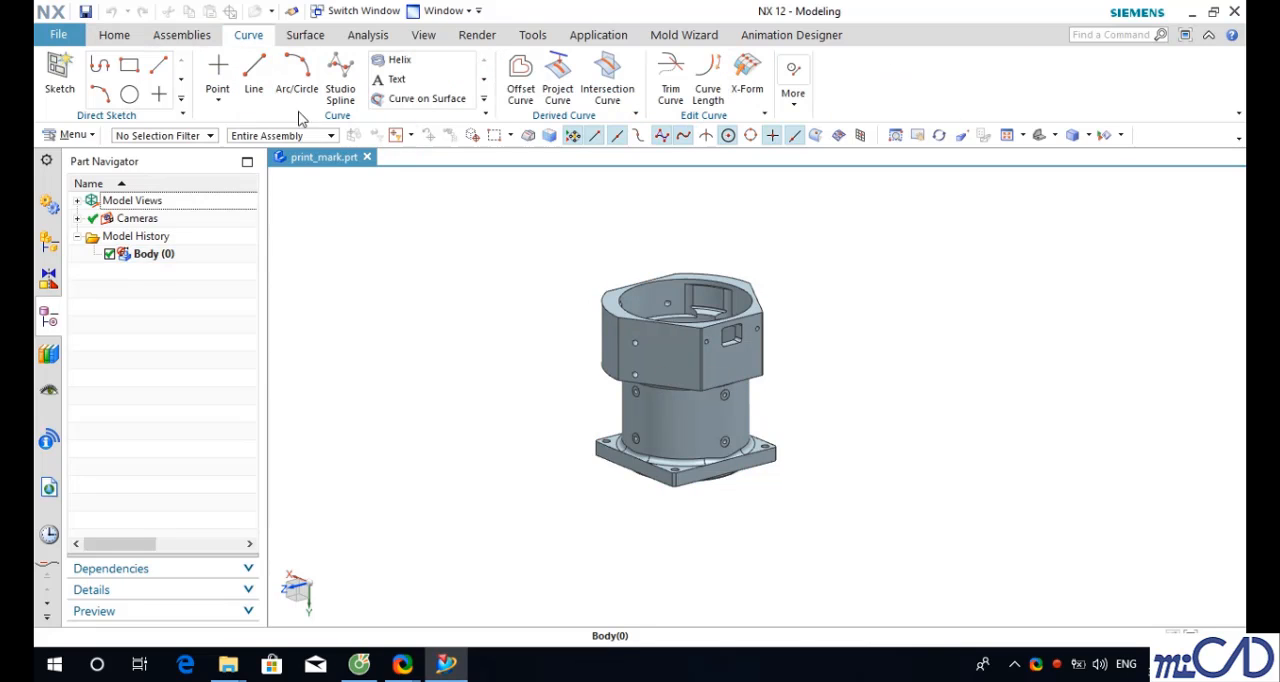
left_click(398, 80)
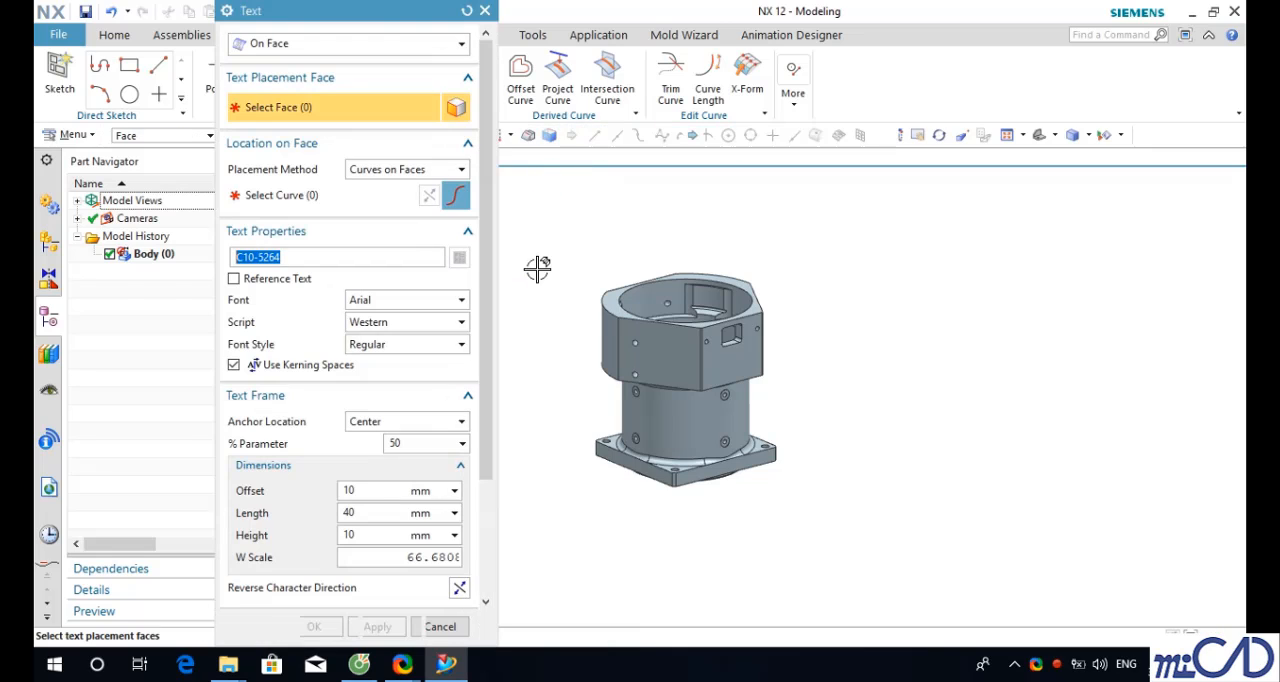
left_click(389, 46)
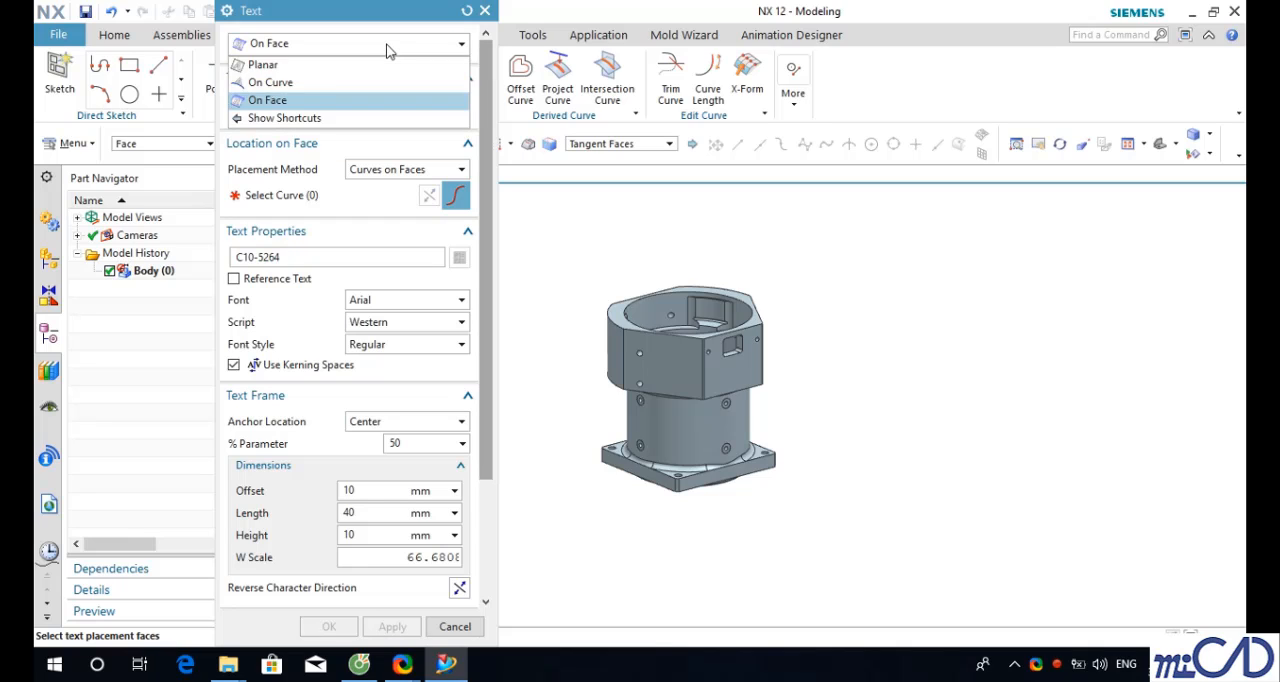
left_click(280, 102)
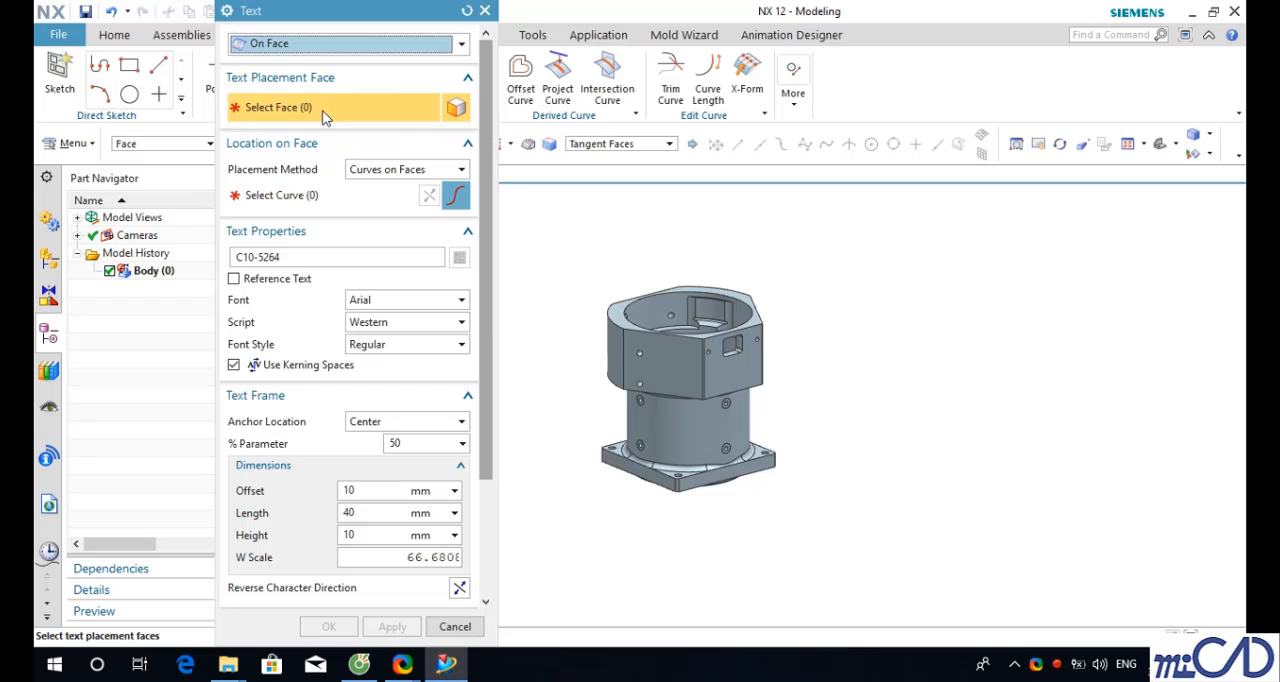
- Select the front side face of the base flange as the text placement face
scroll(731, 451, "down", 3)
scroll(752, 500, "up", 5)
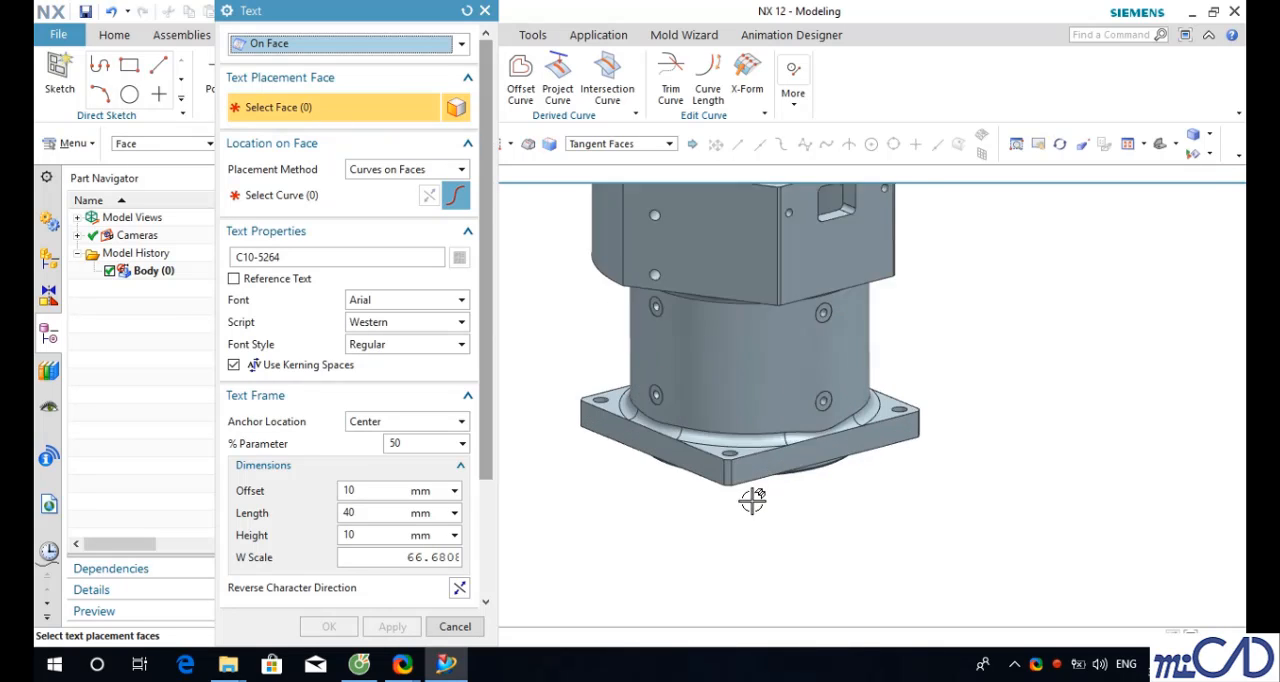
scroll(752, 500, "up", 2)
left_click(755, 441)
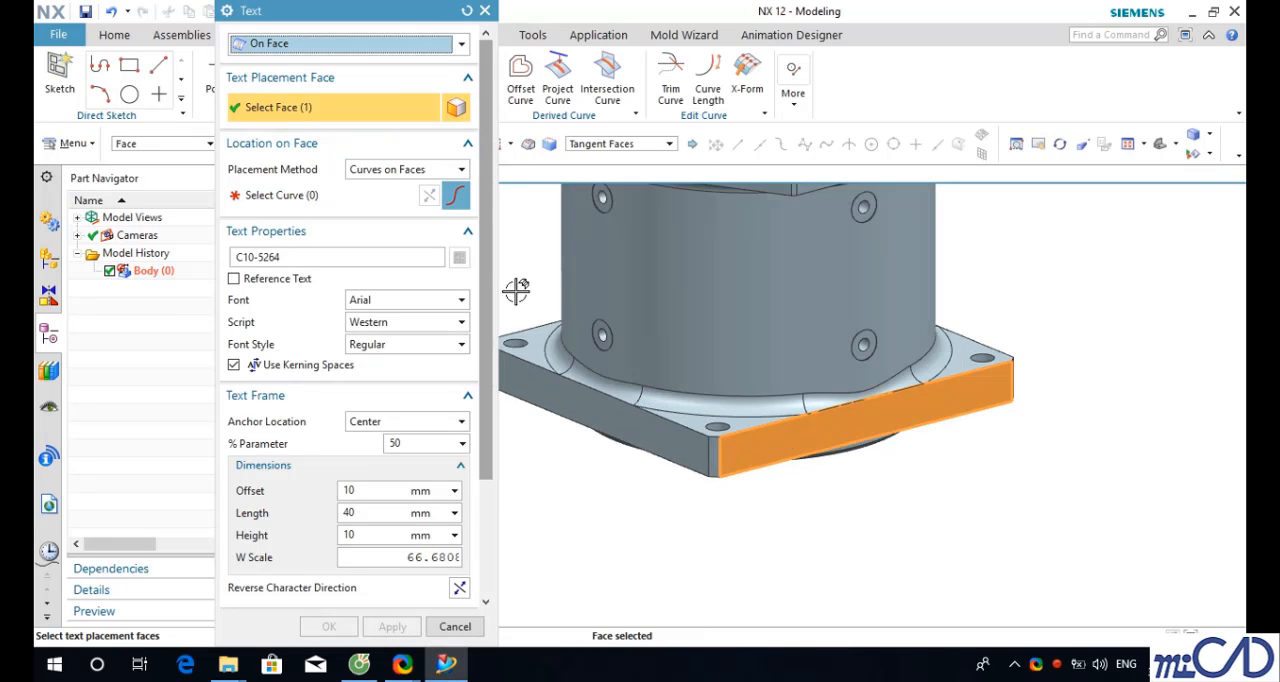
- Keep Curves on Faces placement and pick the flange face's bottom edge as the guide curve
left_click(420, 169)
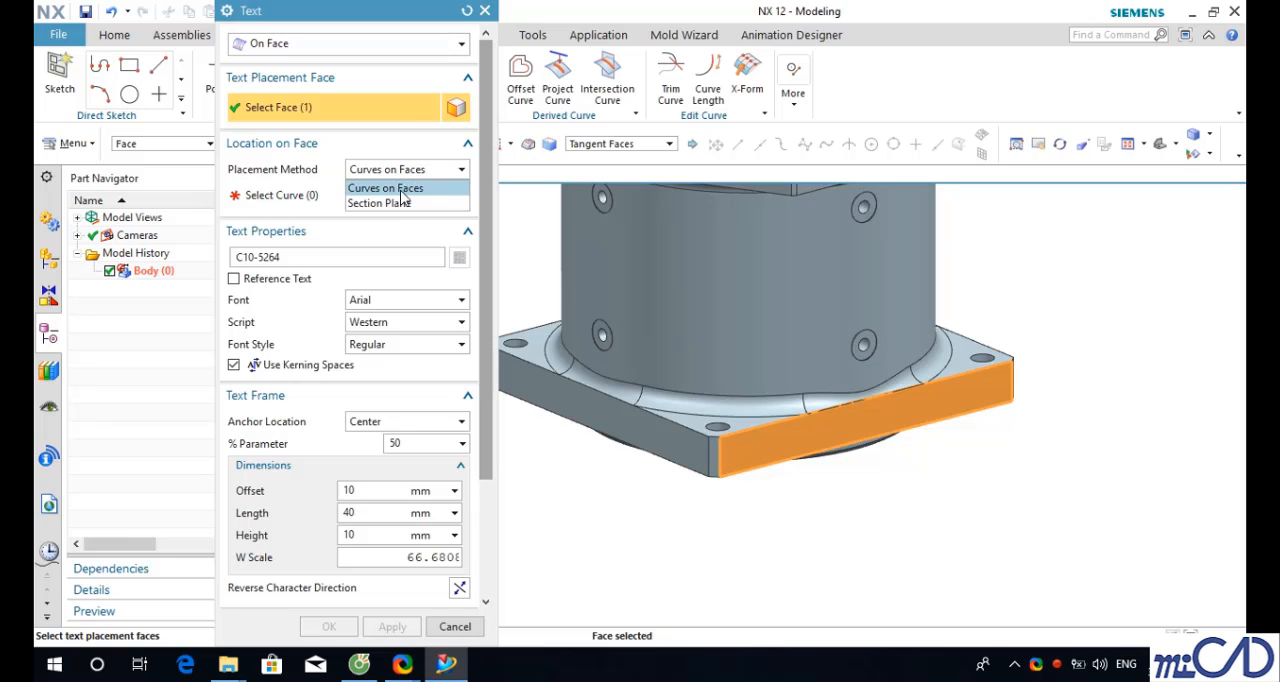
left_click(407, 189)
left_click(330, 199)
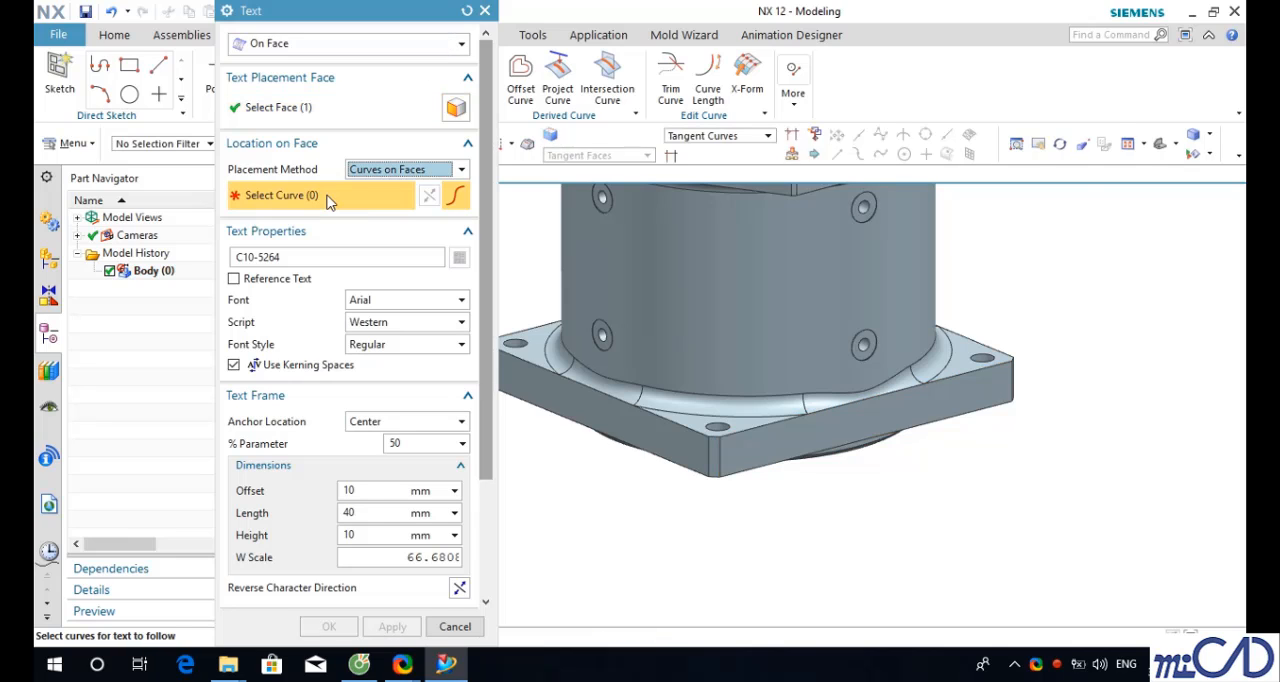
left_click(766, 466)
middle_click_drag(914, 434, 832, 459)
- Replace the text string with C10-5264
left_click(297, 258)
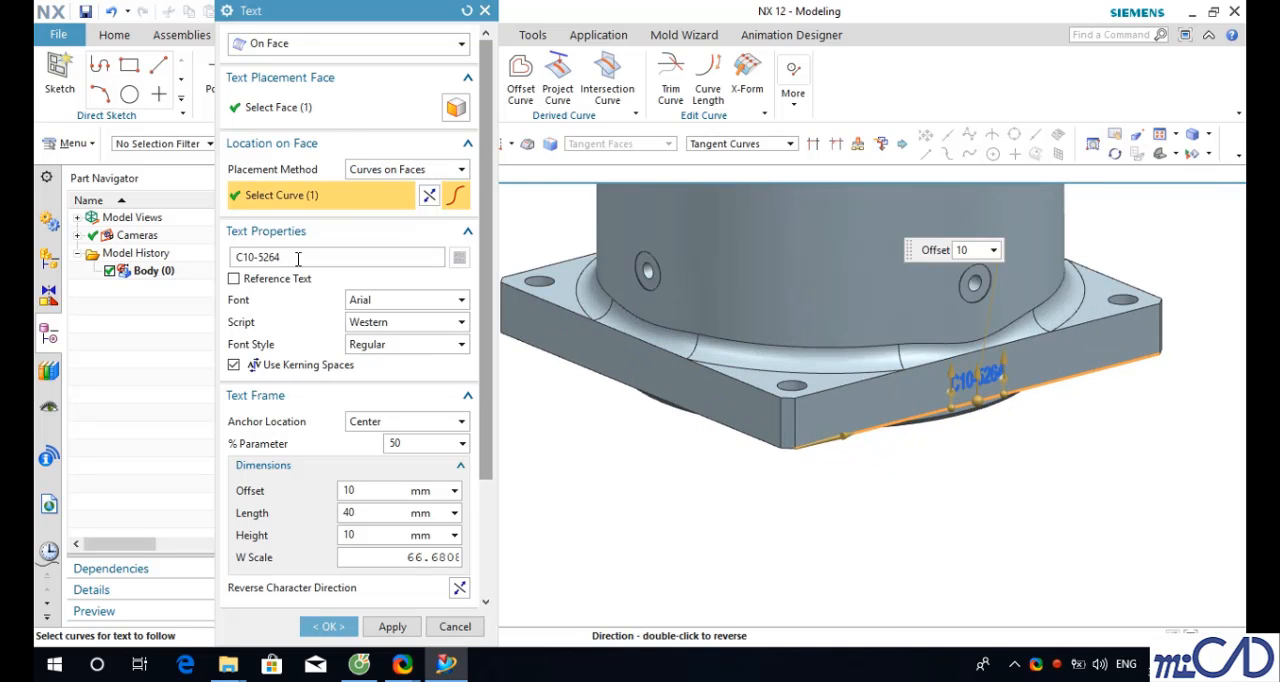
key("BackSpace")
key("BackSpace")
key("BackSpace")
key("BackSpace")
key("BackSpace")
key("BackSpace")
key("BackSpace")
key("BackSpace")
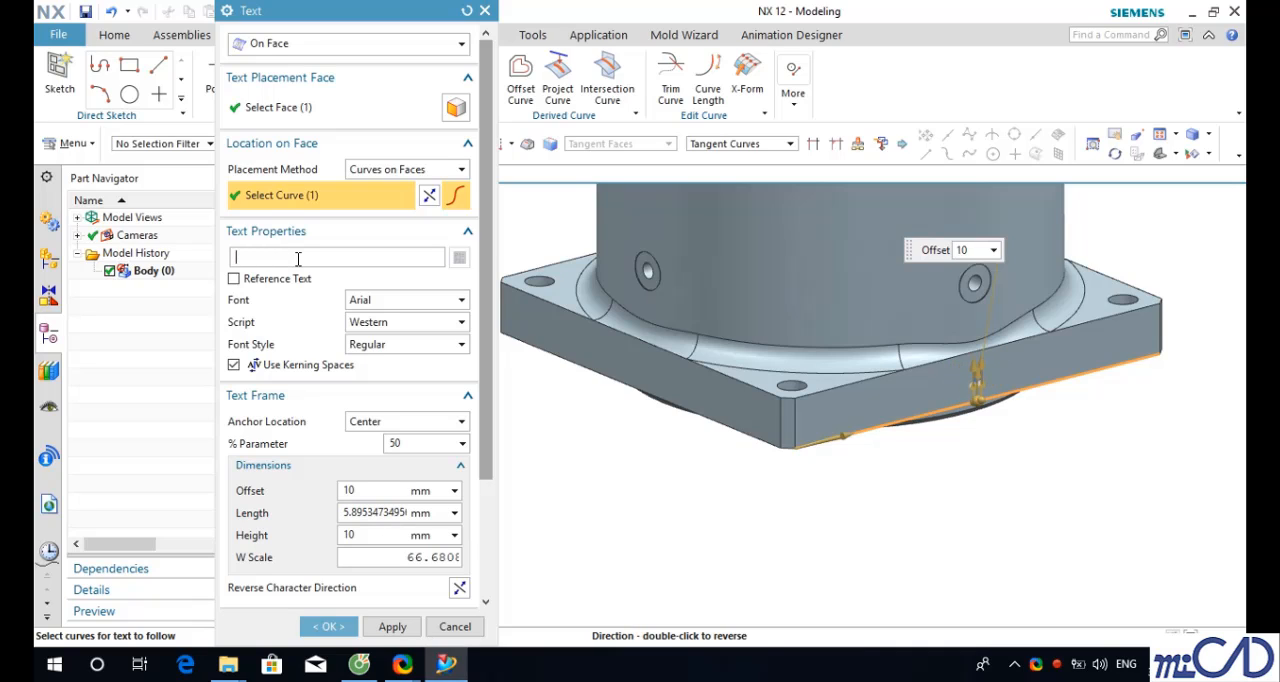
type("C10")
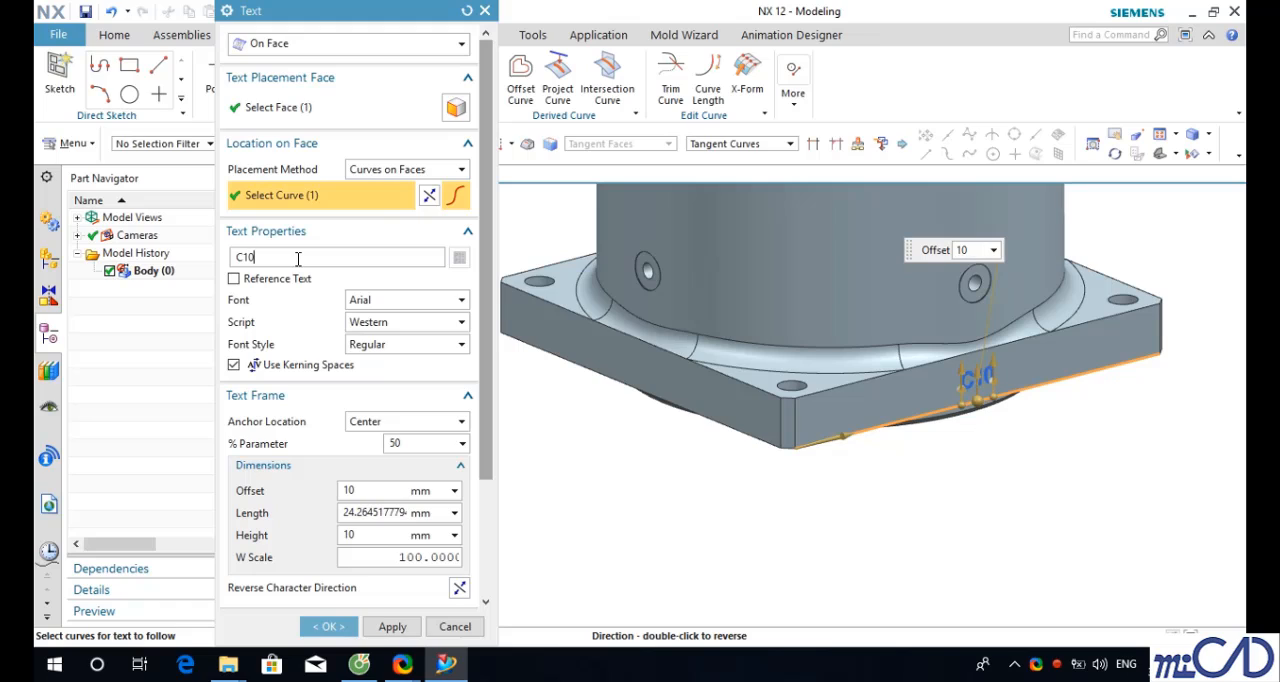
type("-52")
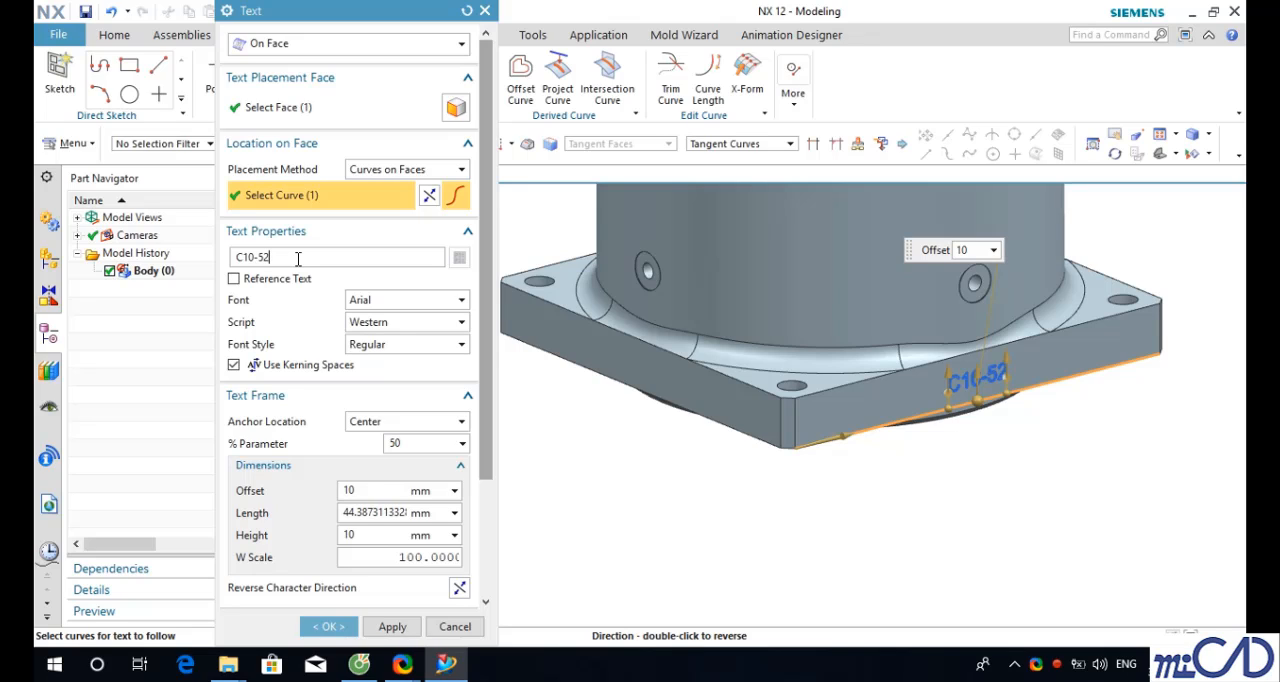
type("64")
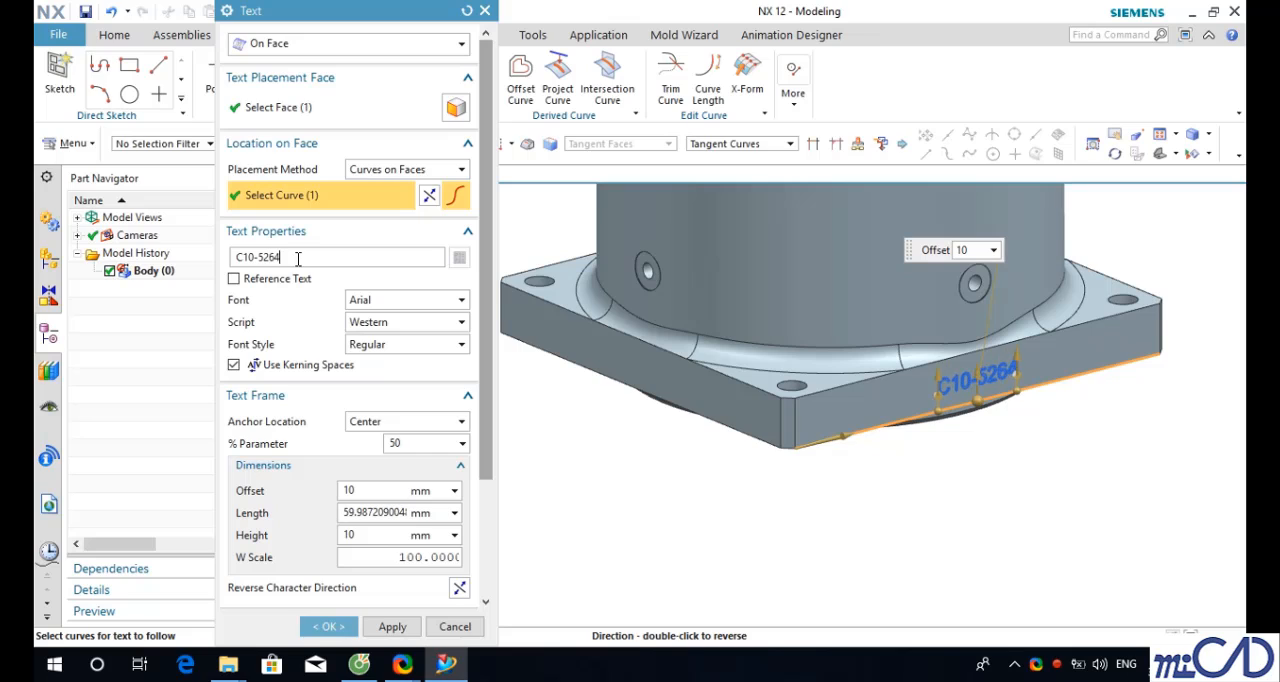
- Try Right and Left anchor locations for the text, returning the anchor to Center
left_click(430, 421)
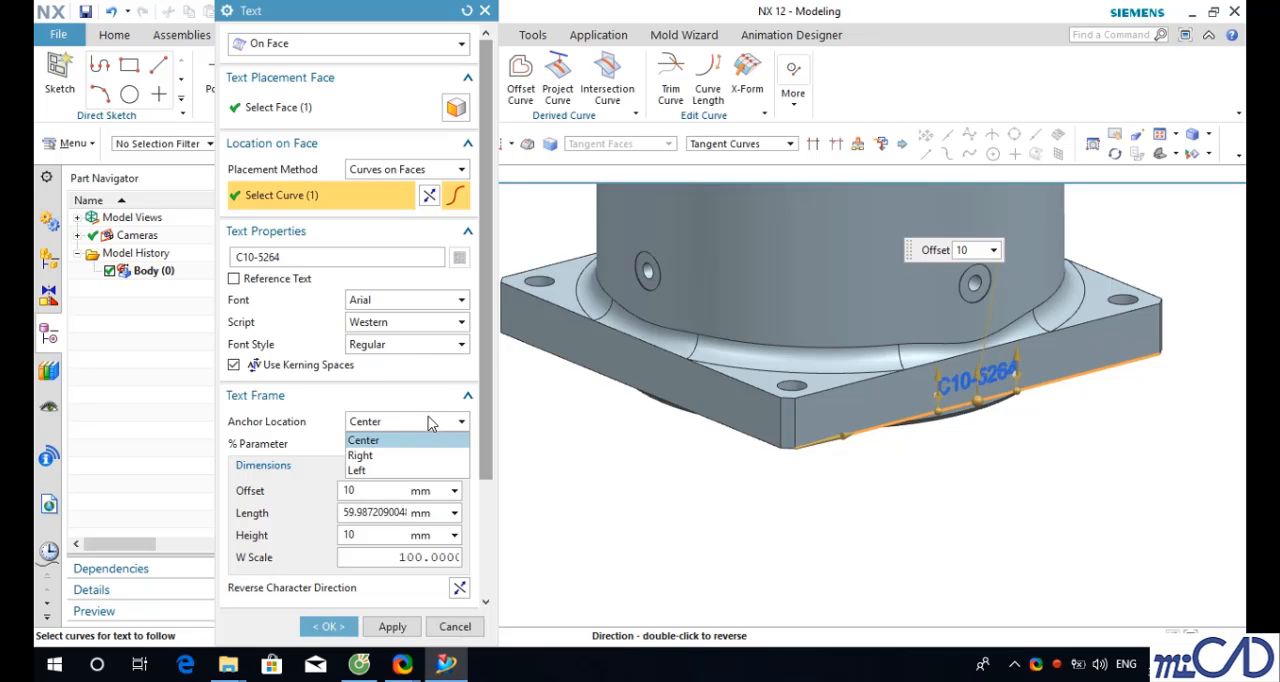
left_click(440, 454)
left_click(436, 422)
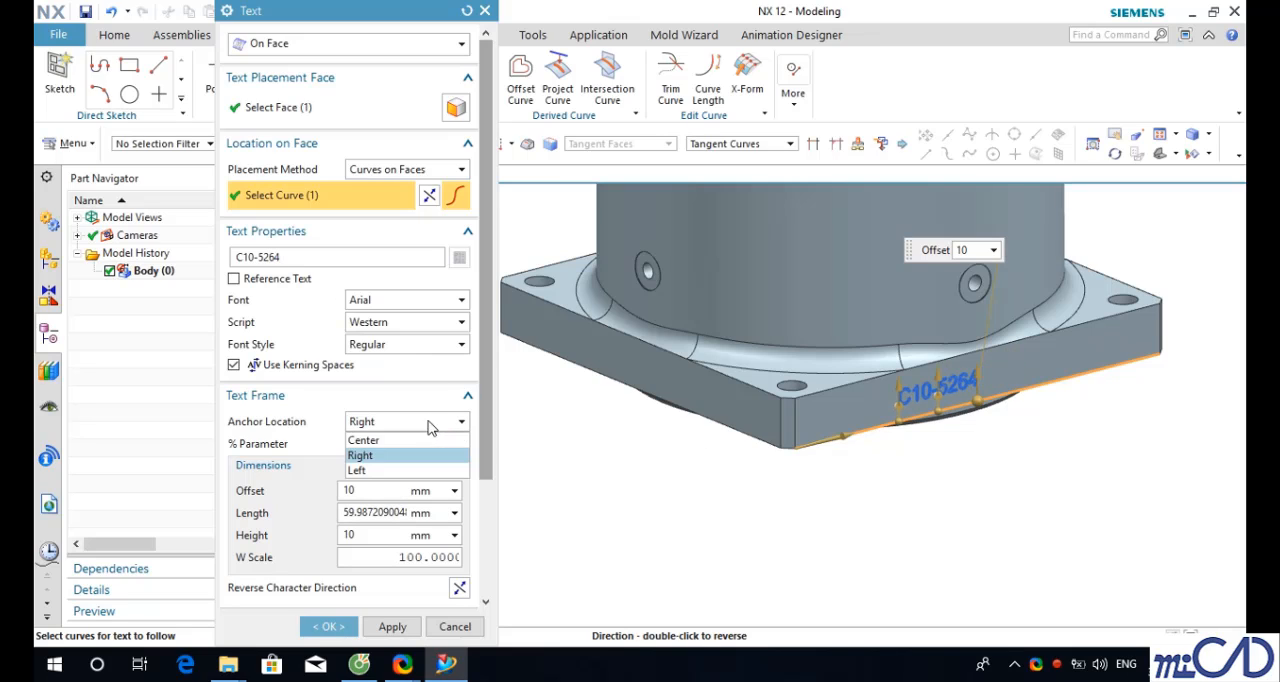
left_click(360, 471)
left_click(410, 422)
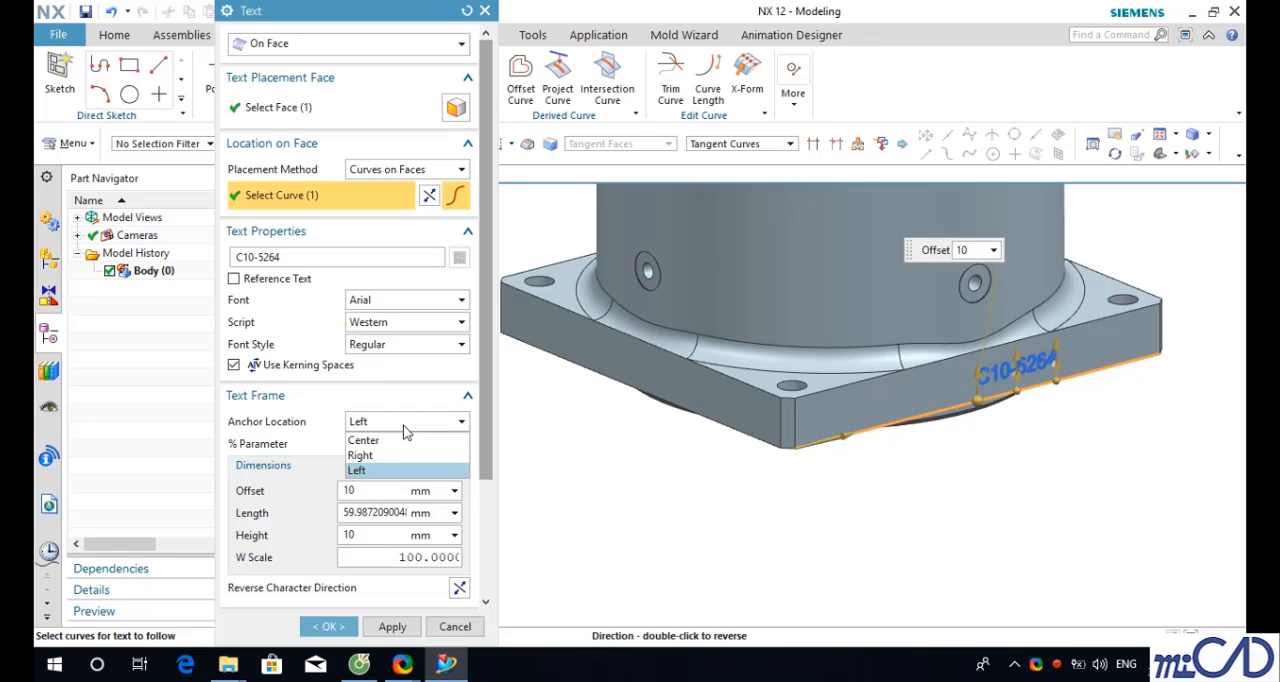
left_click(363, 440)
- Resize the text on the flange by dragging its handles to about 95 mm long and 34 mm high
middle_click_drag(680, 480, 935, 511)
scroll(850, 466, "up", 1)
middle_click_drag(931, 432, 855, 381)
scroll(855, 381, "up", 2)
left_click_drag(857, 377, 973, 357)
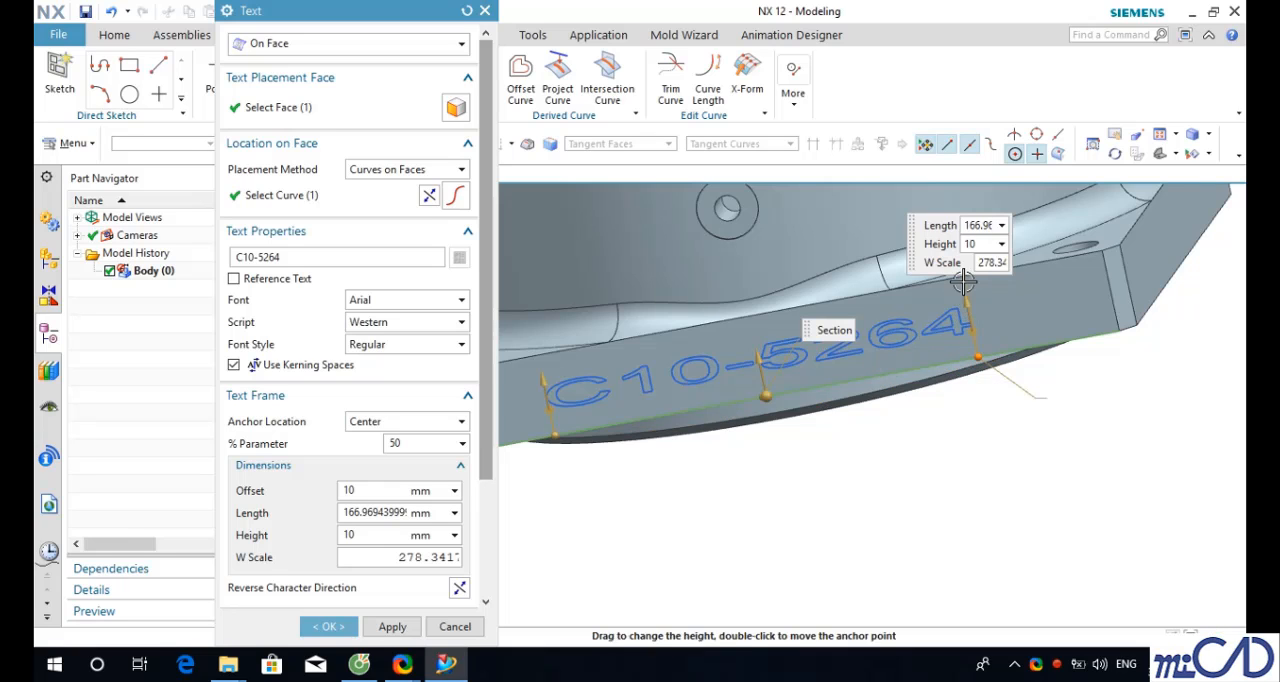
left_click_drag(966, 298, 957, 234)
scroll(774, 466, "down", 3)
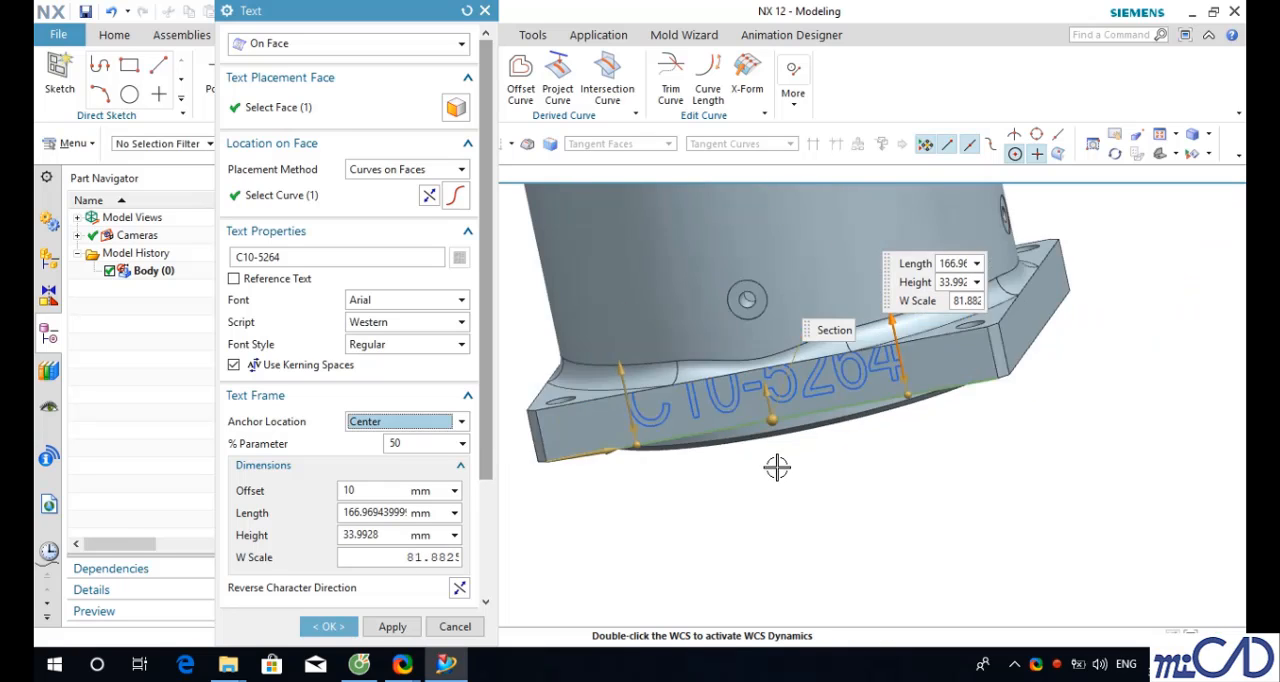
middle_click_drag(774, 466, 817, 486)
scroll(817, 486, "up", 2)
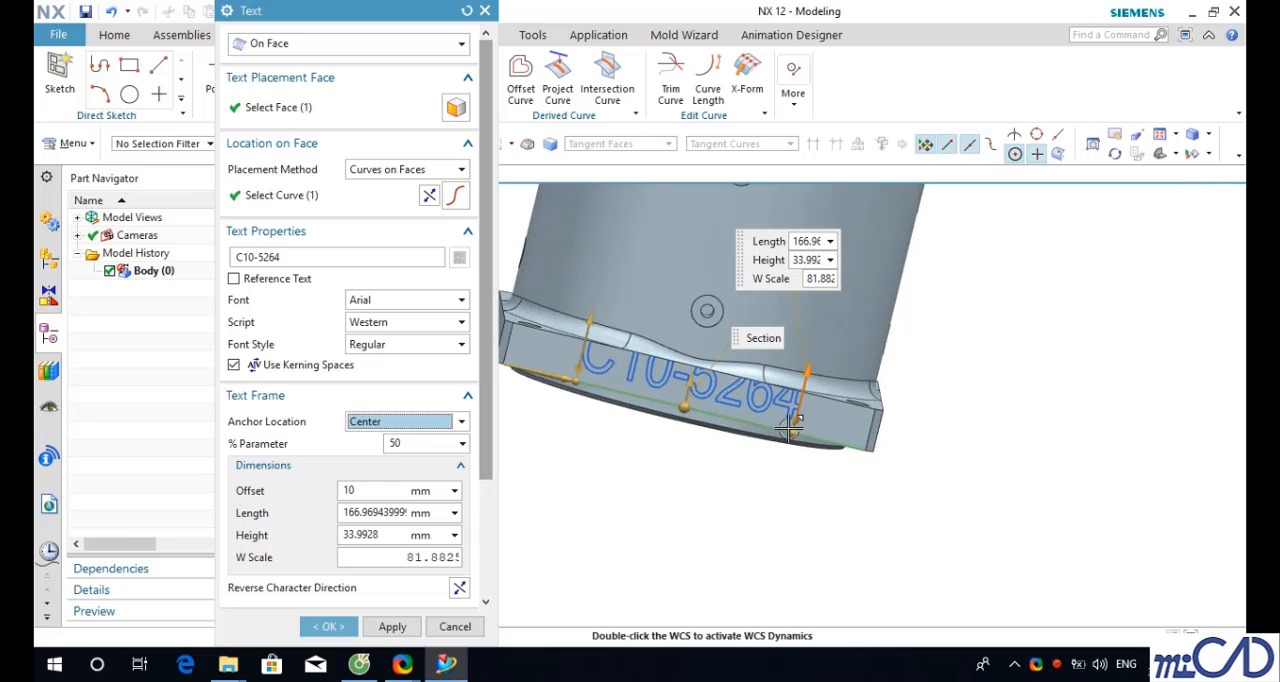
left_click_drag(799, 434, 738, 416)
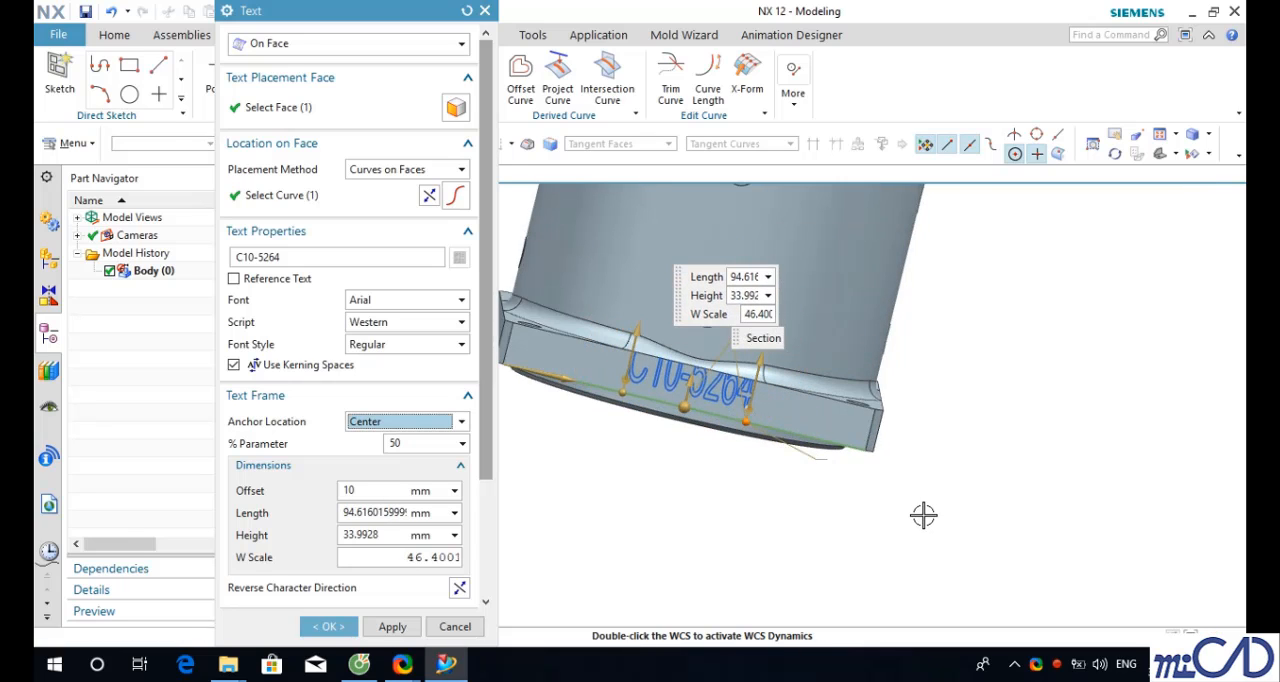
- Confirm the Text feature on the flange face
mouse_move(923, 514)
middle_mouse_down()
mouse_move(886, 503)
mouse_move(907, 506)
middle_mouse_up()
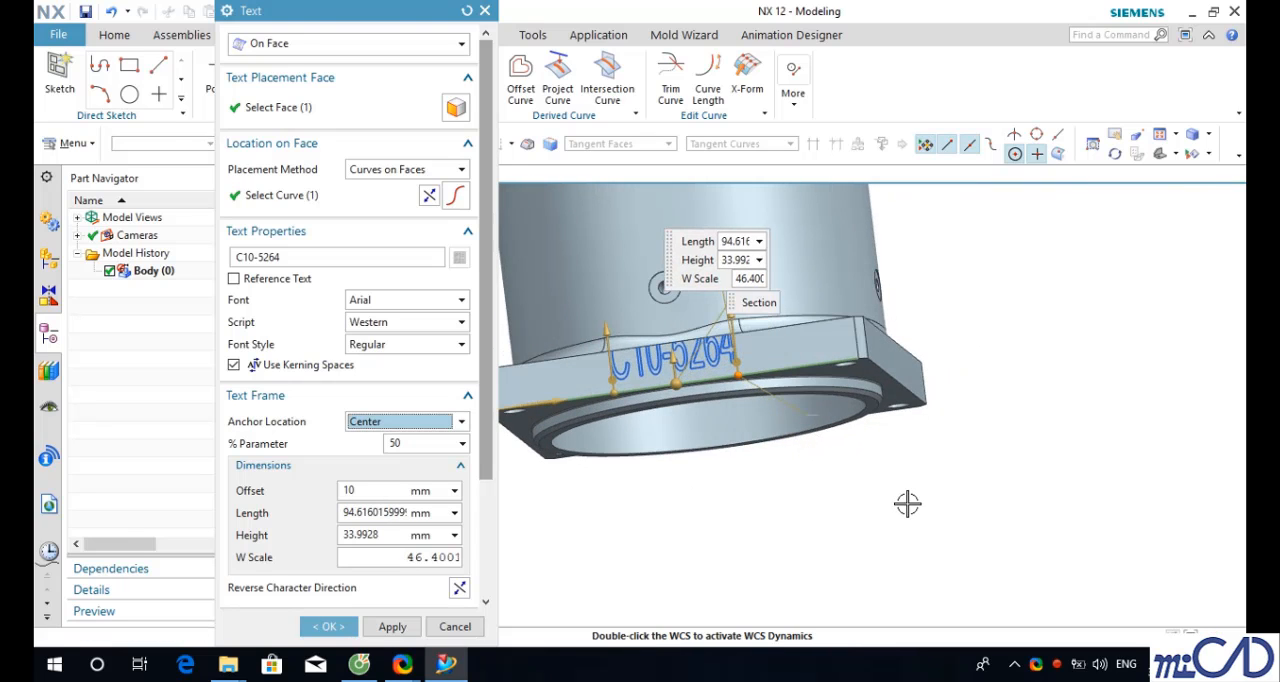
scroll(655, 485, "down", 3)
scroll(590, 487, "up", 5)
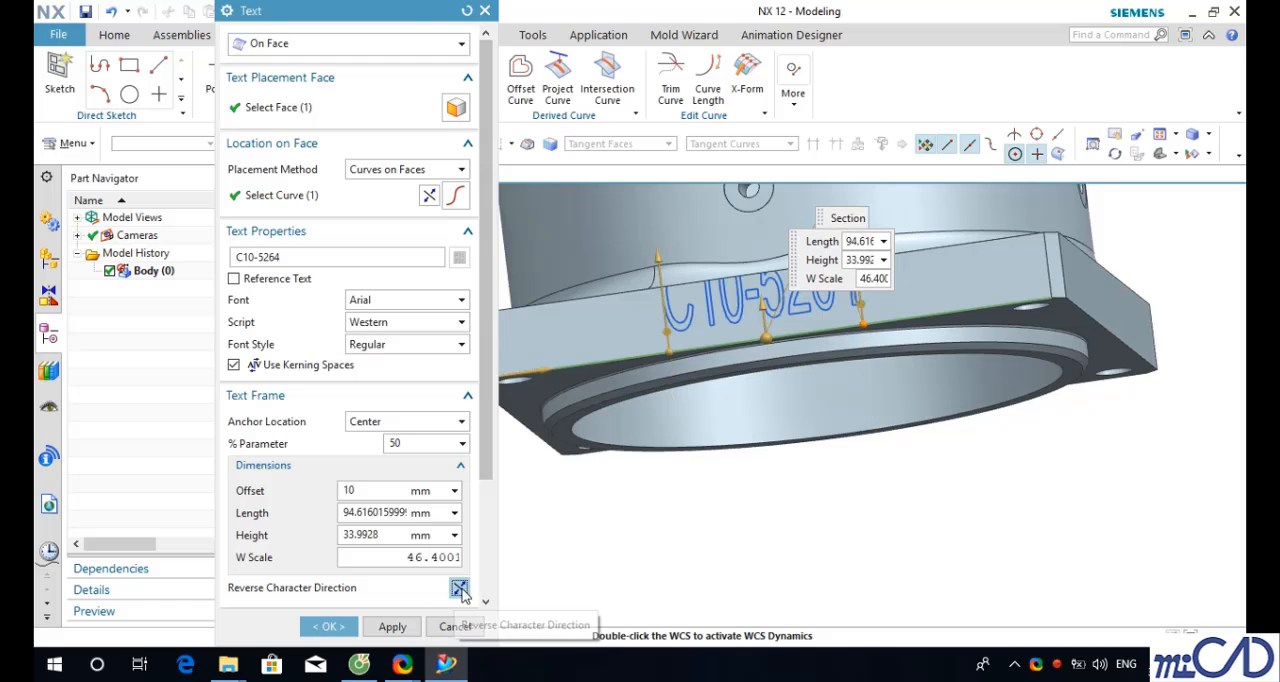
scroll(850, 340, "down", 2)
middle_click(882, 399)
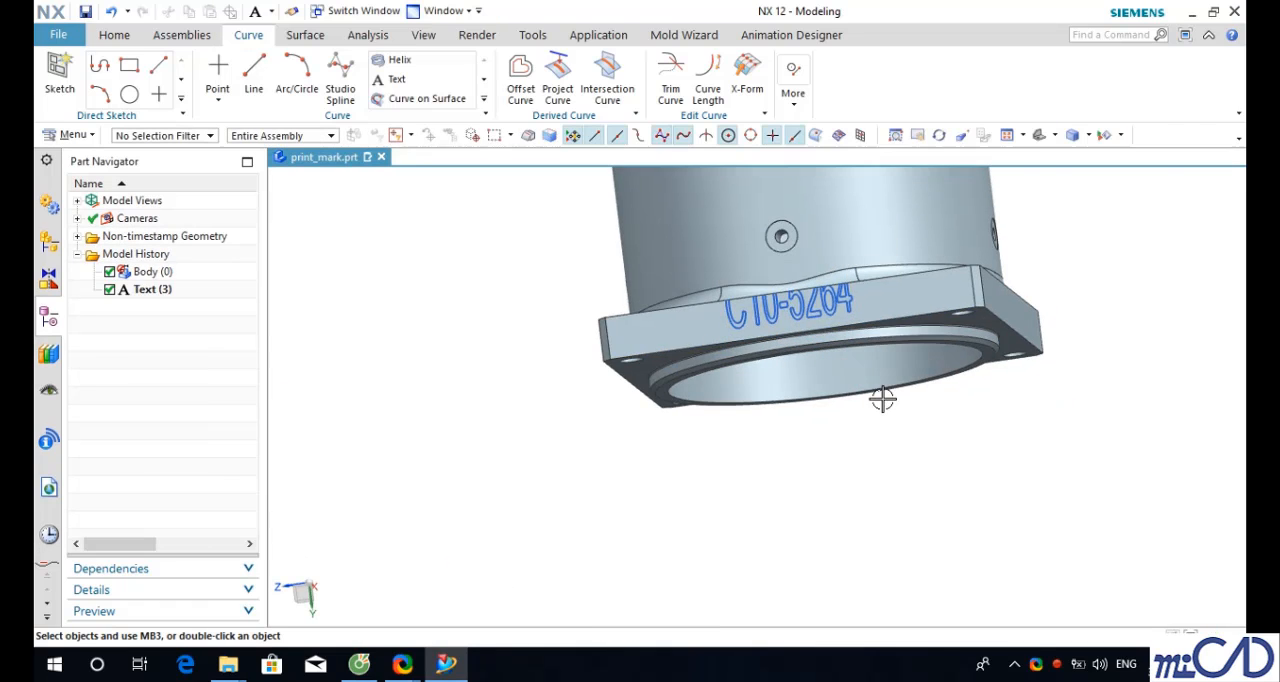
- Reopen the Text feature and set the text frame length to 50 mm, trying 40 and 20 mm first
double_click(150, 289)
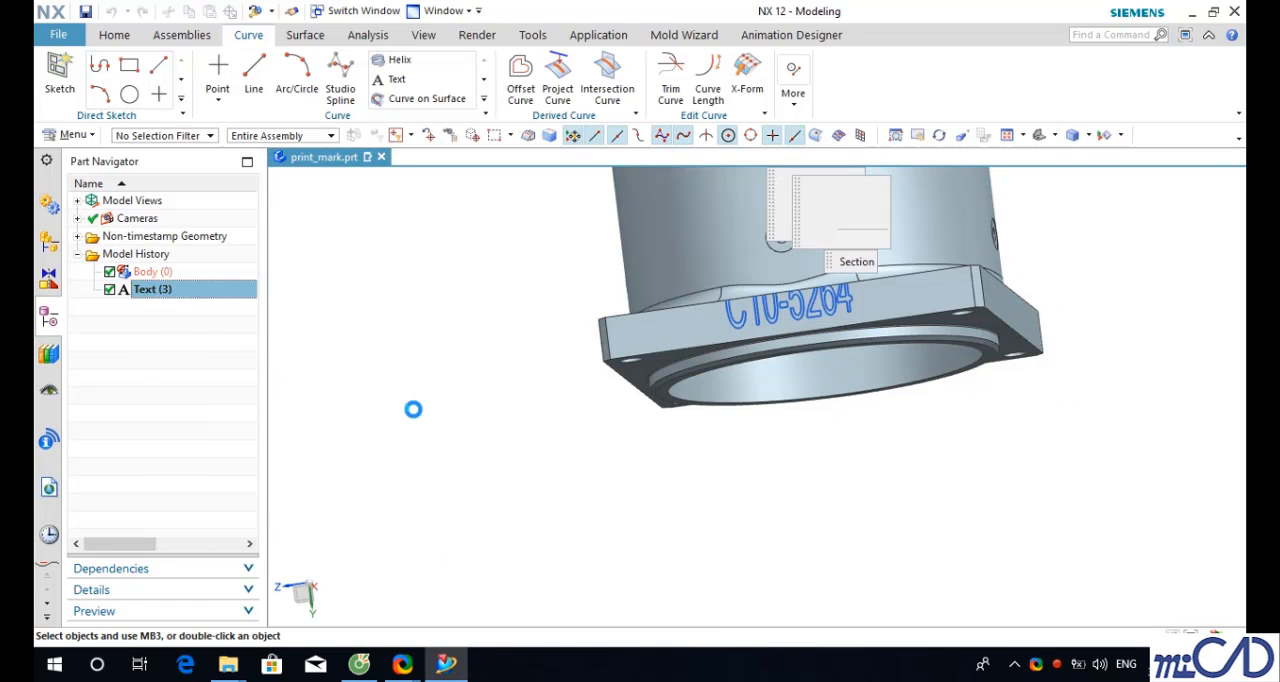
mouse_move(905, 405)
middle_mouse_down()
mouse_move(894, 434)
mouse_move(912, 415)
middle_mouse_up()
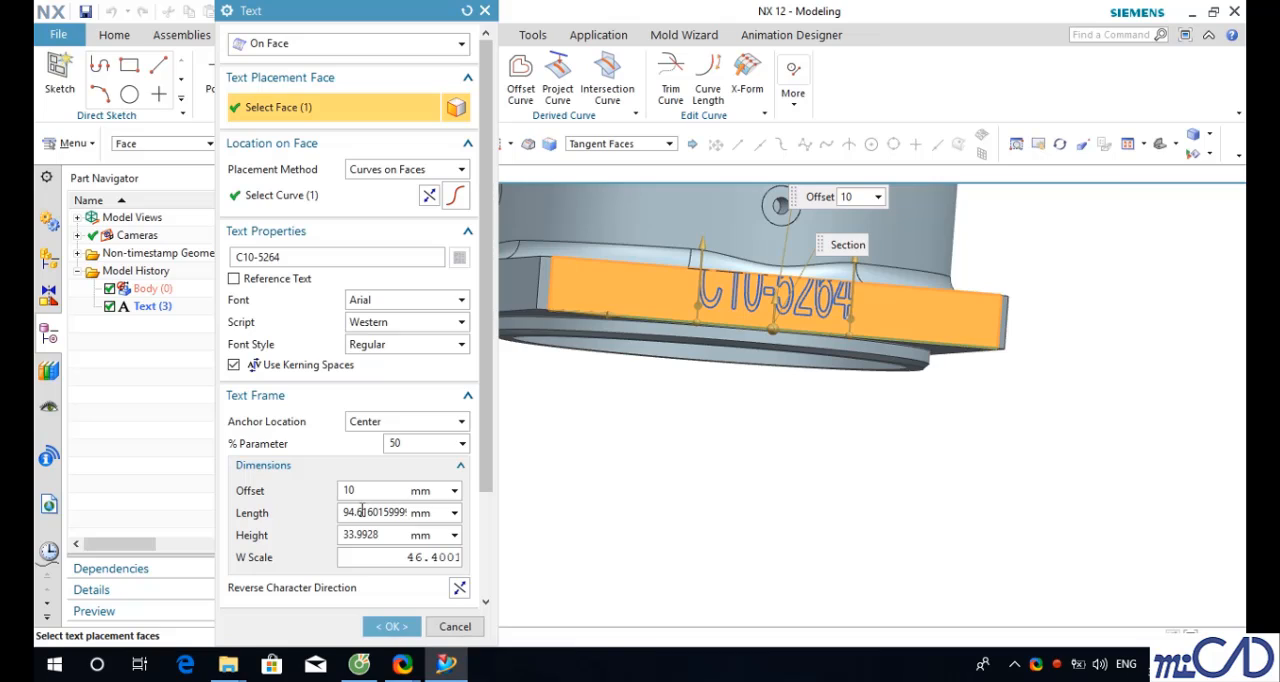
left_click(428, 443)
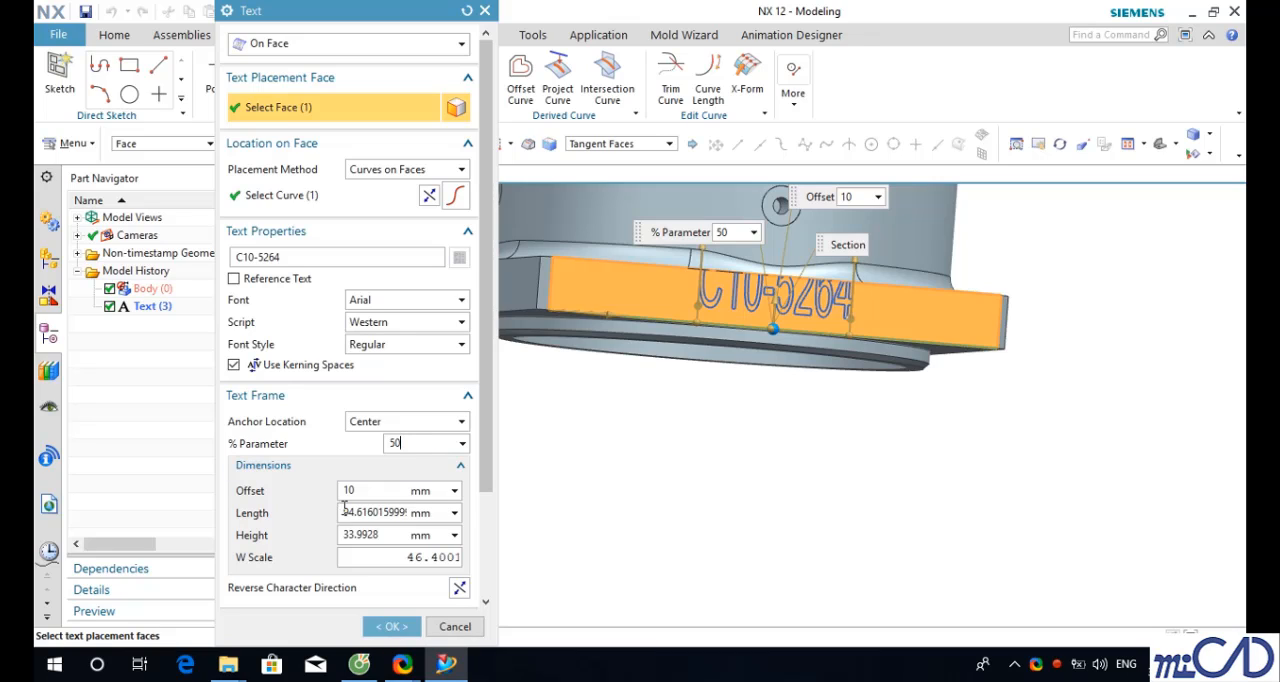
double_click(413, 510)
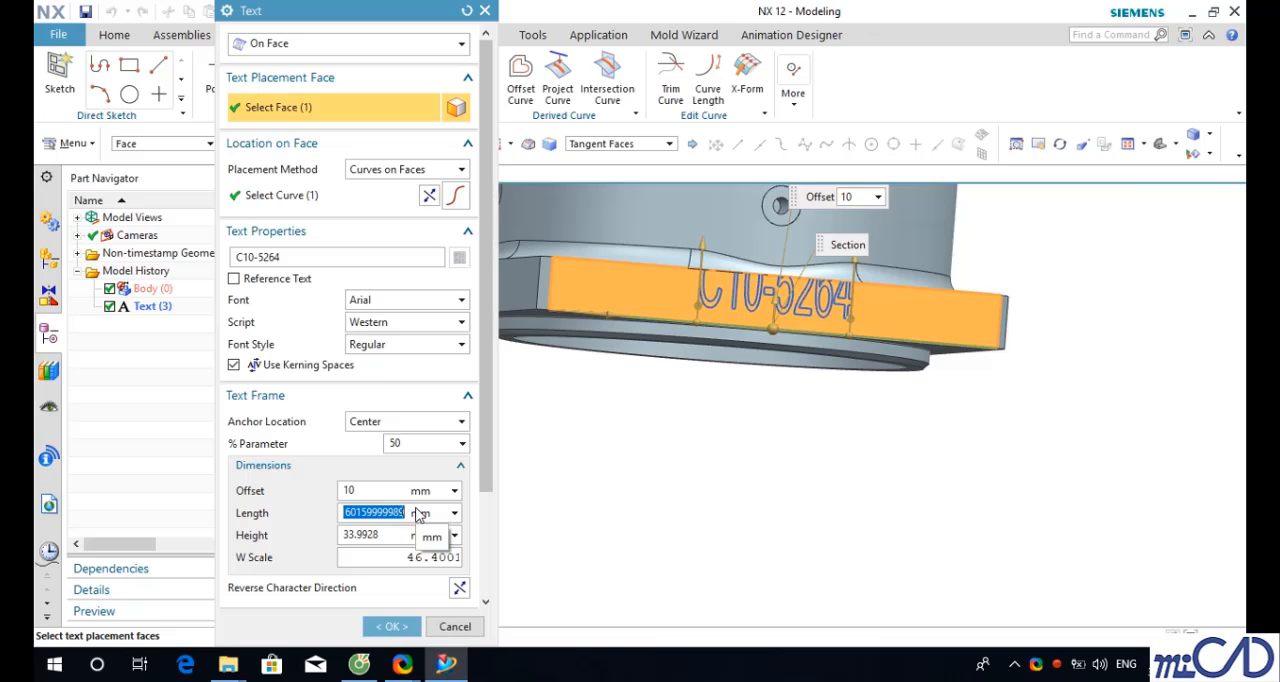
key("BackSpace")
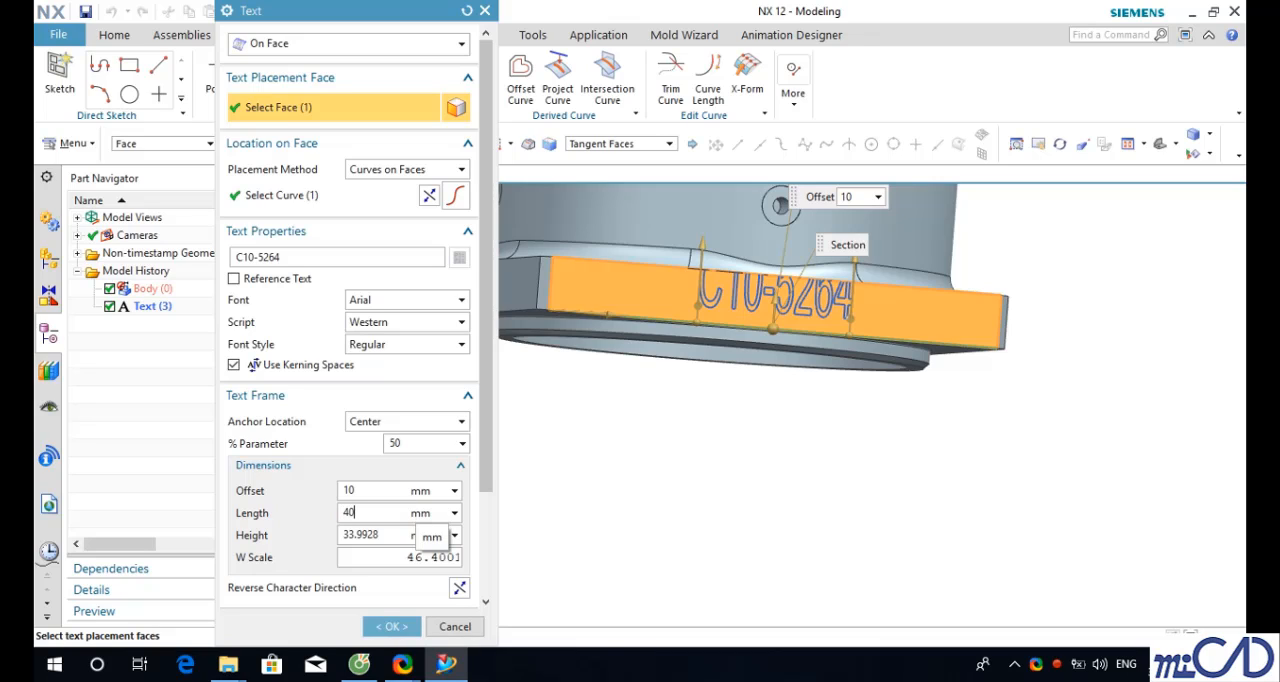
key("Return")
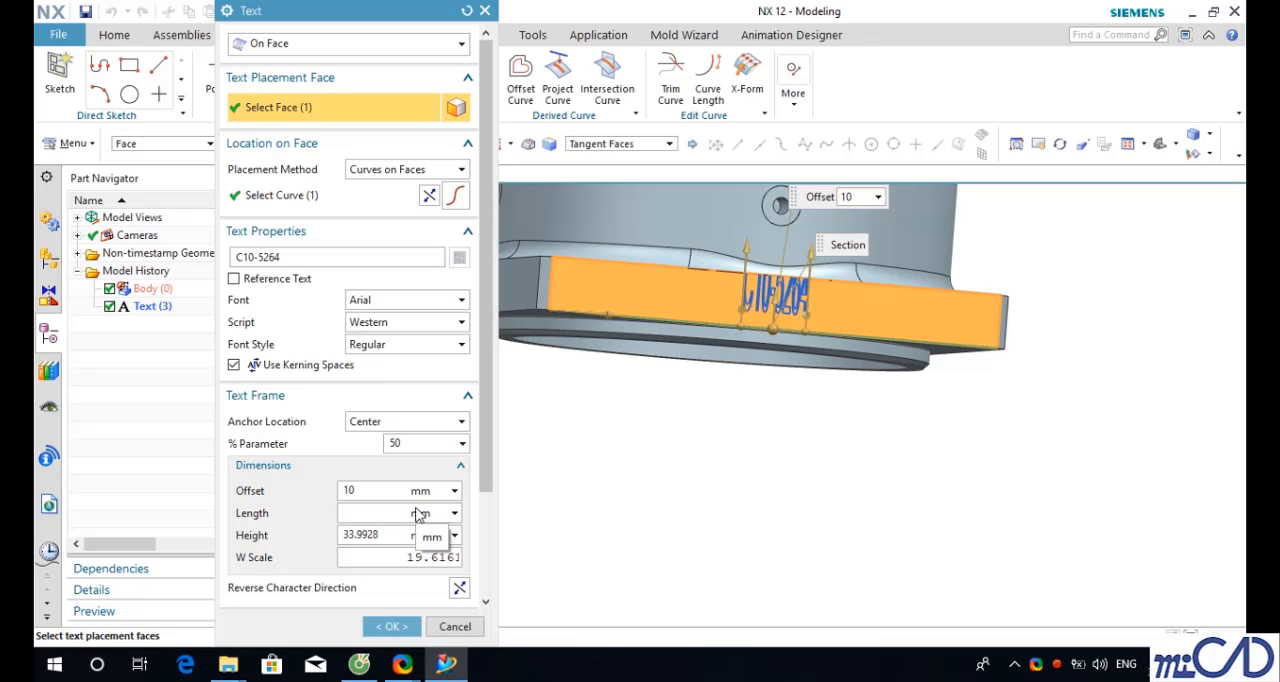
type("20")
key("Return")
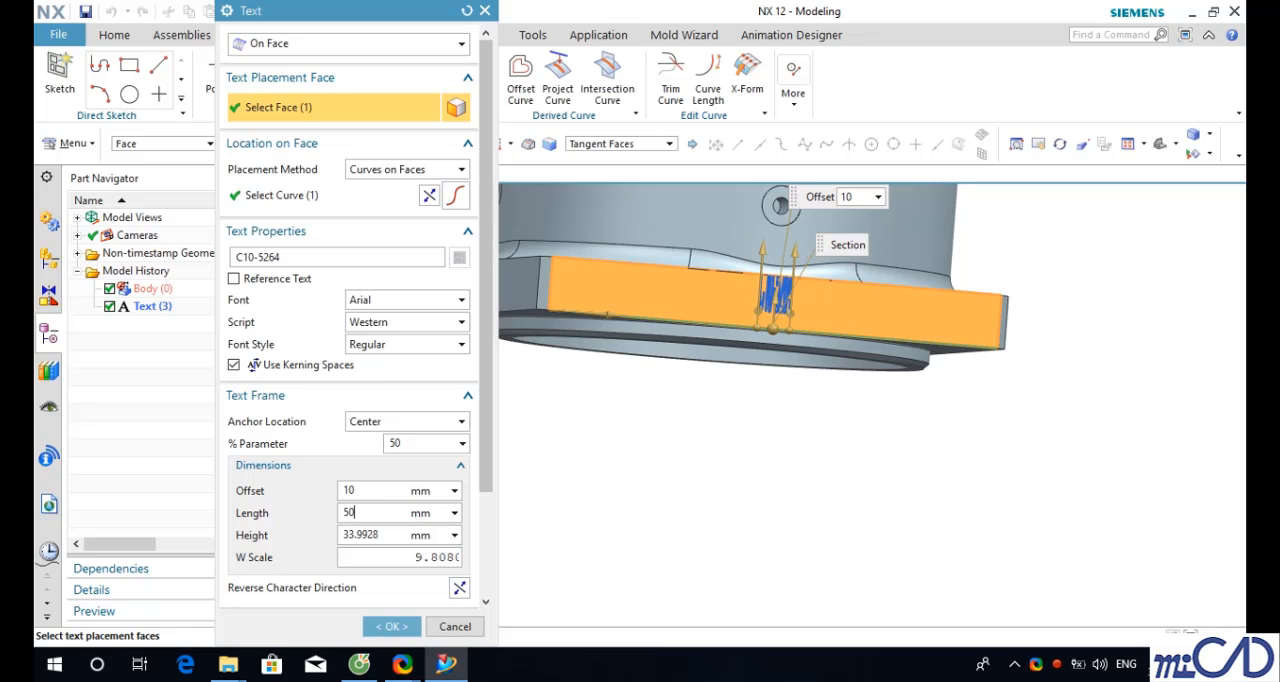
type("50")
key("Return")
- Set the text frame height to 10 mm
double_click(381, 534)
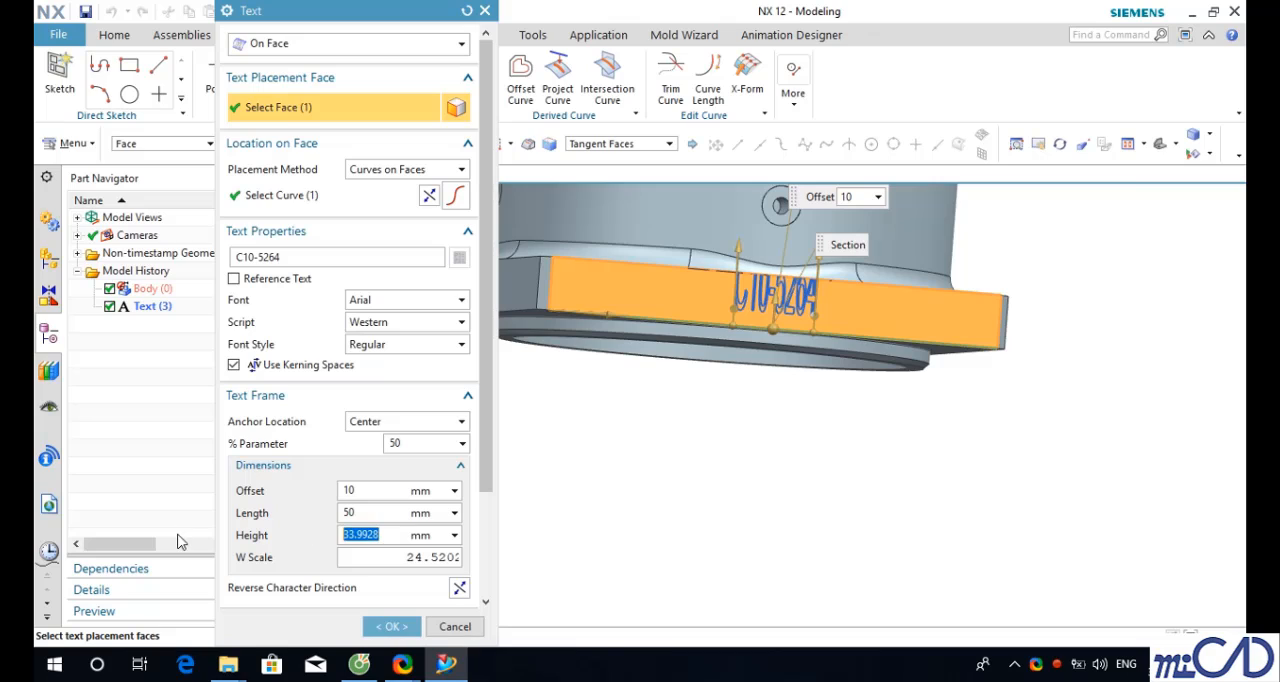
key("BackSpace")
key("Return")
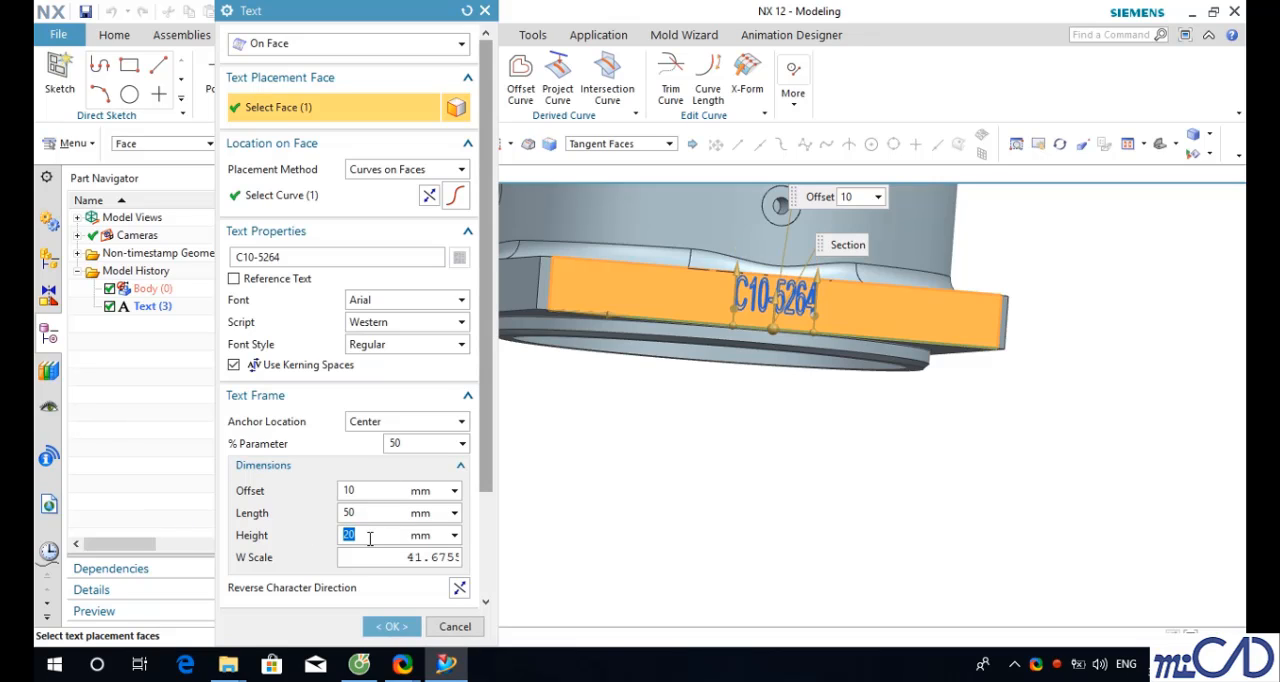
type("10")
key("Return")
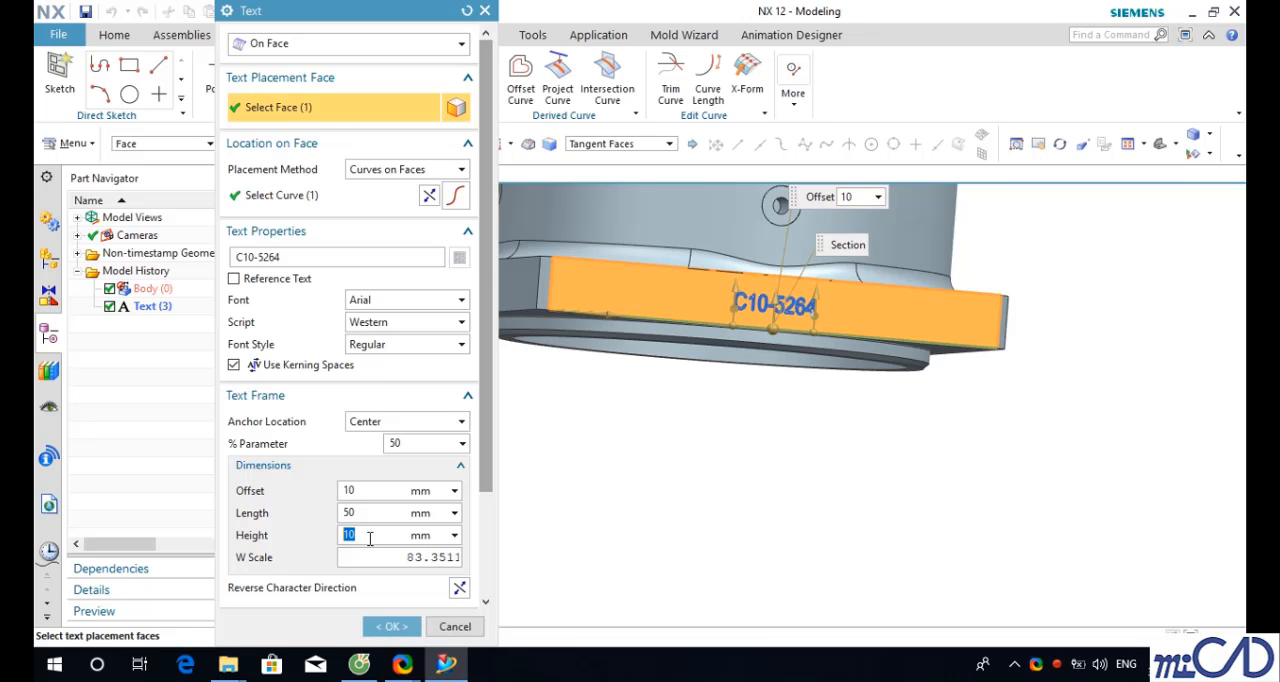
- Try shifting the text along the flange with a % parameter of 70, then return it to 50
middle_click_drag(757, 451, 689, 415)
scroll(689, 415, "up", 4)
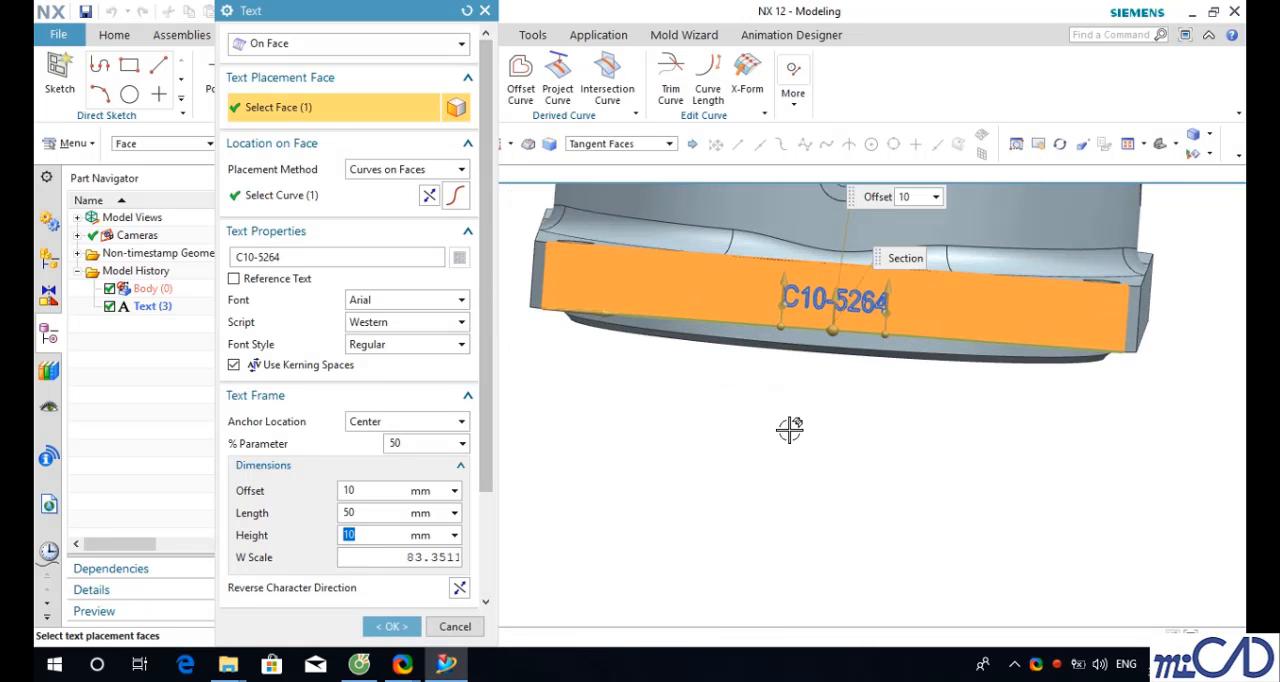
left_click(427, 445)
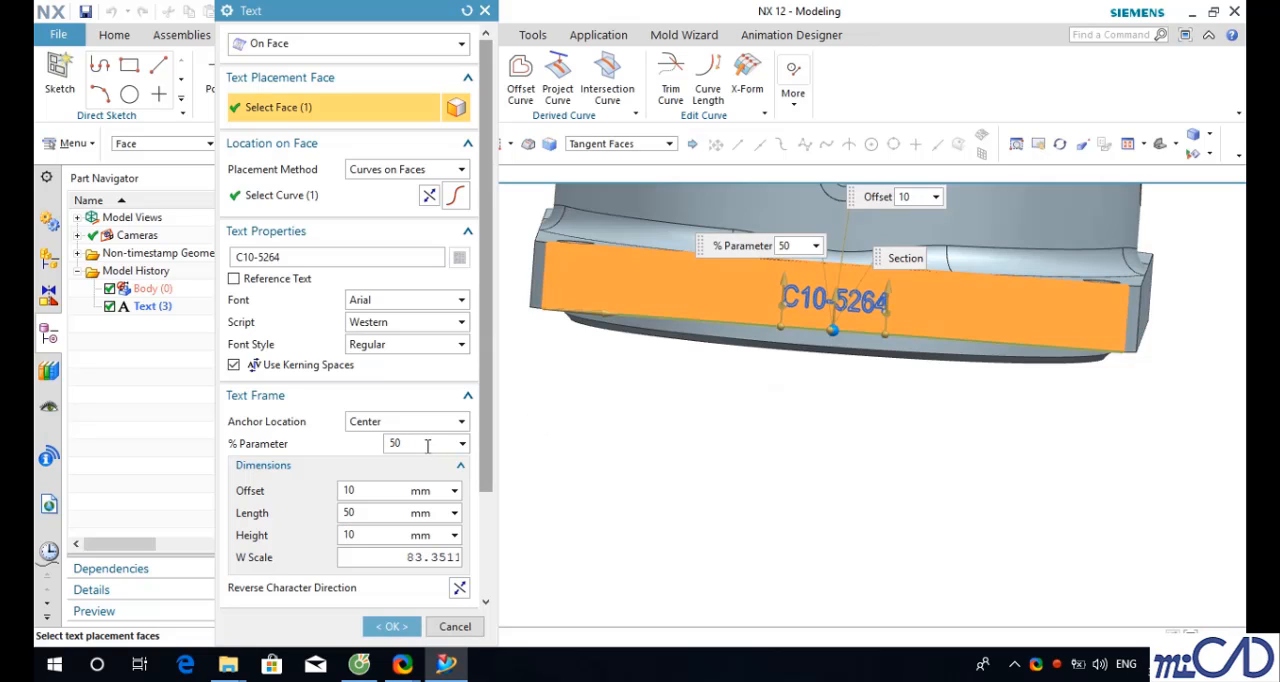
type("70")
key("Return")
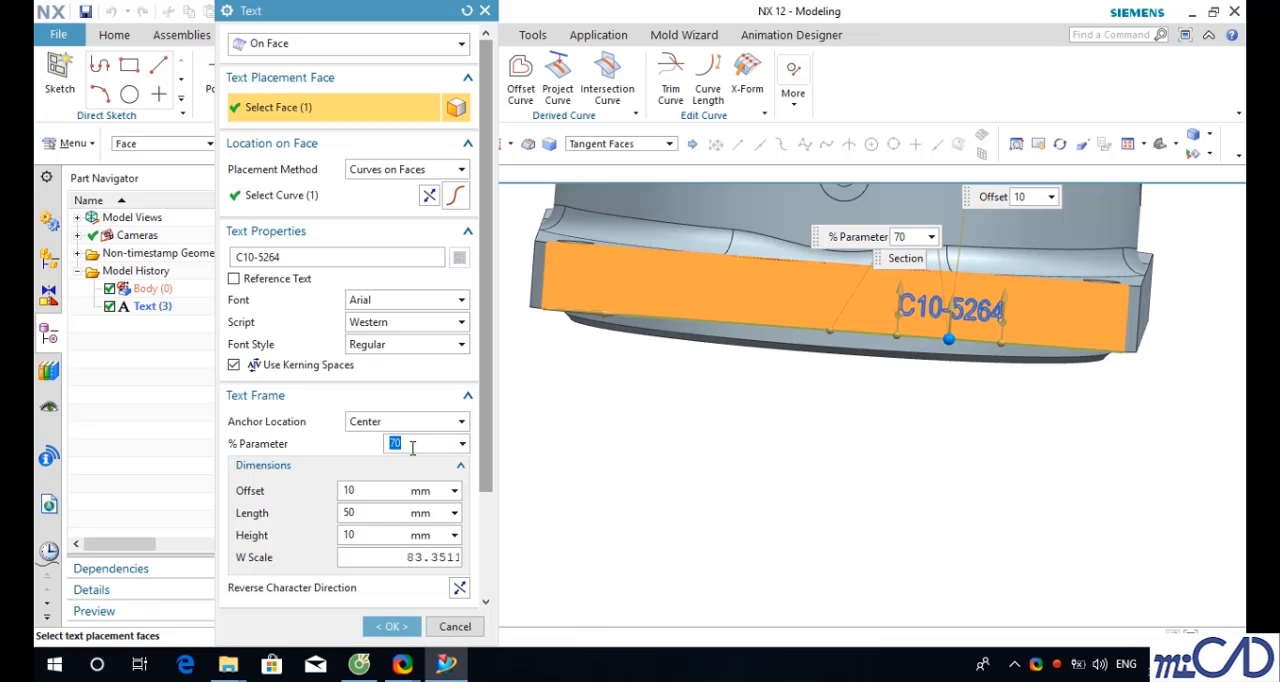
key("BackSpace")
type("50")
key("Return")
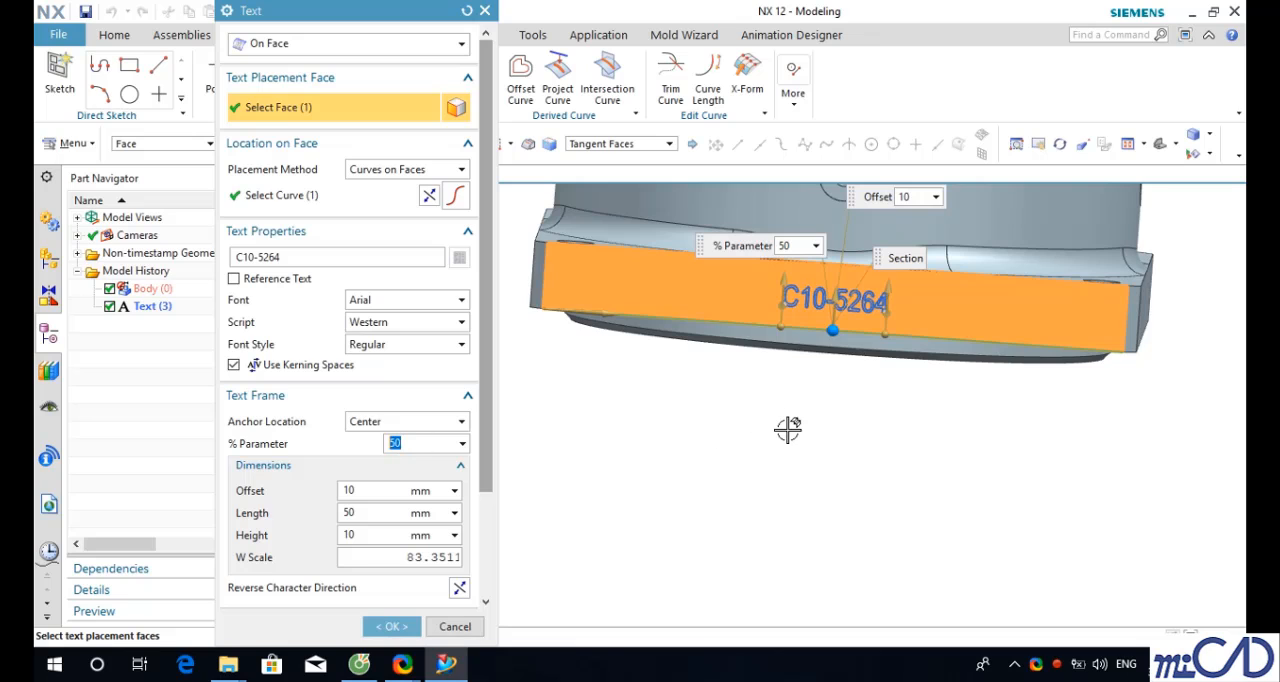
- Confirm the edited Text feature
middle_click_drag(789, 429, 802, 383)
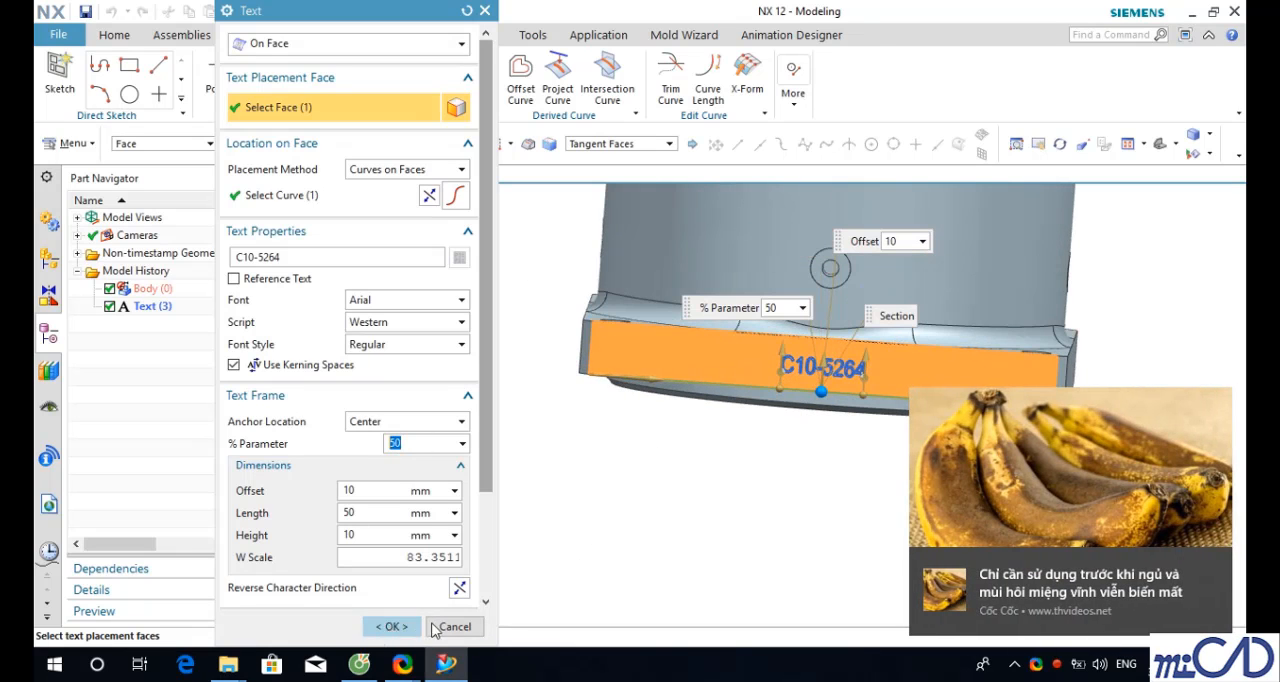
left_click(1224, 565)
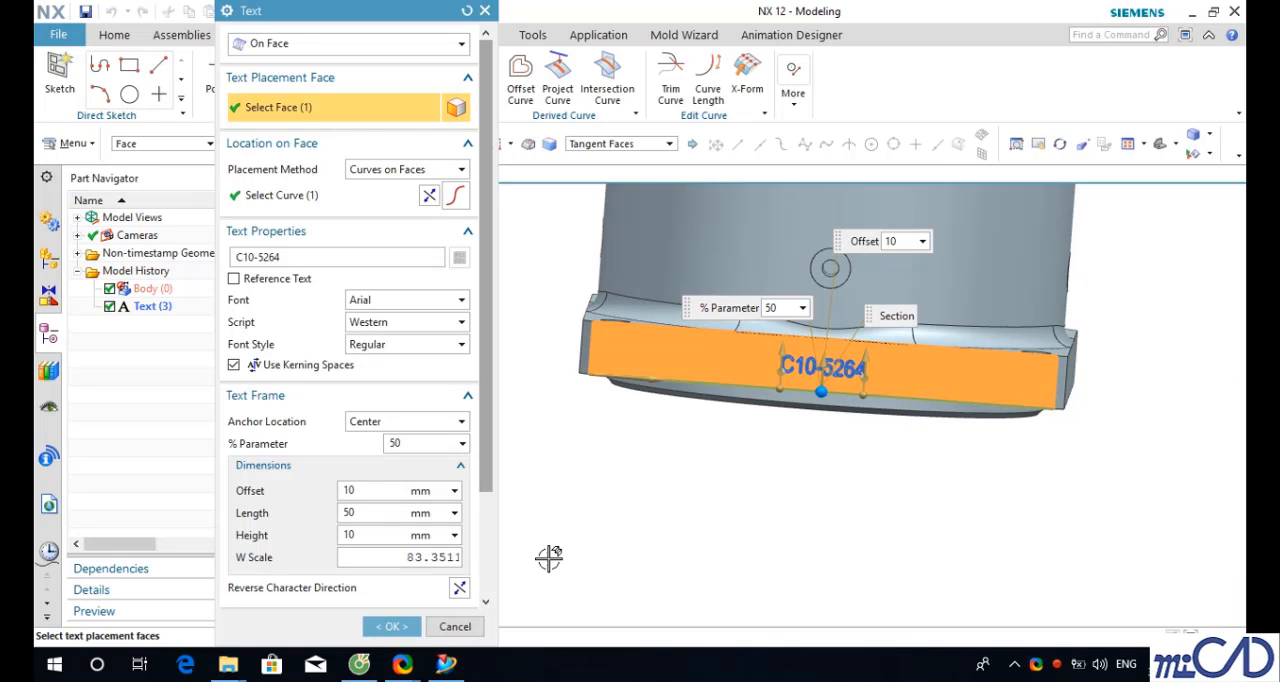
left_click(391, 626)
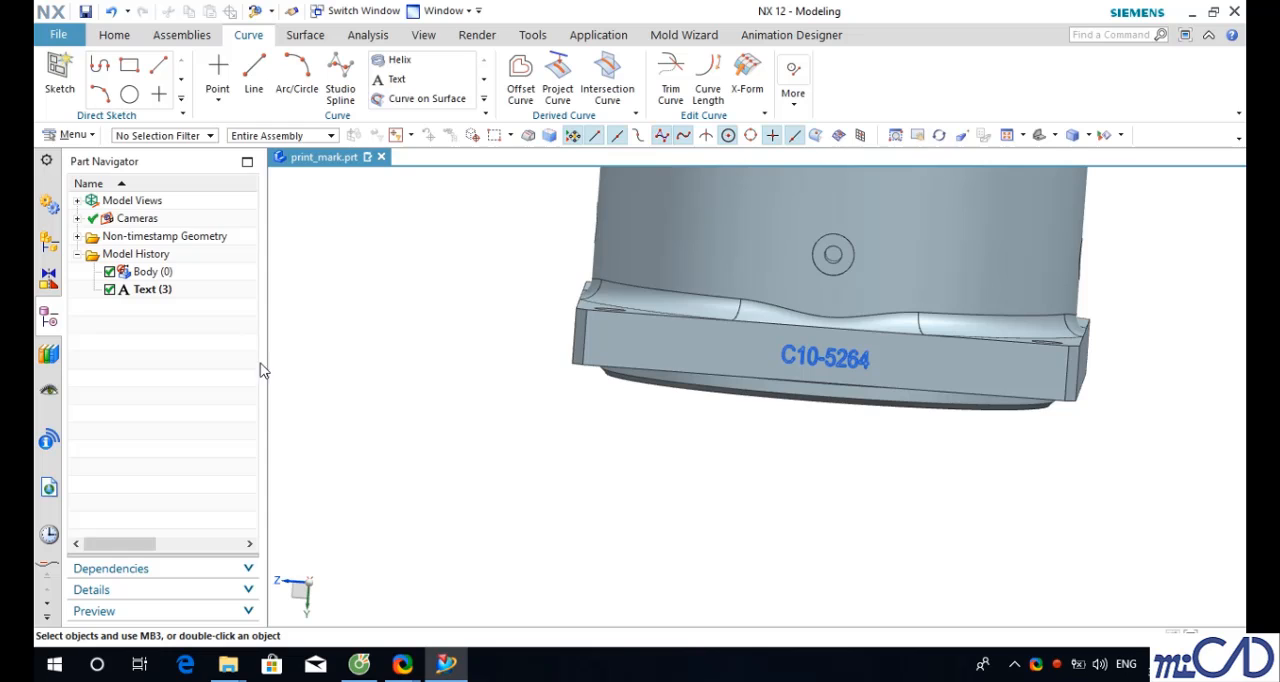
- Reopen the Text feature and enable the Create Print Mark option
left_click(157, 291)
double_click(157, 291)
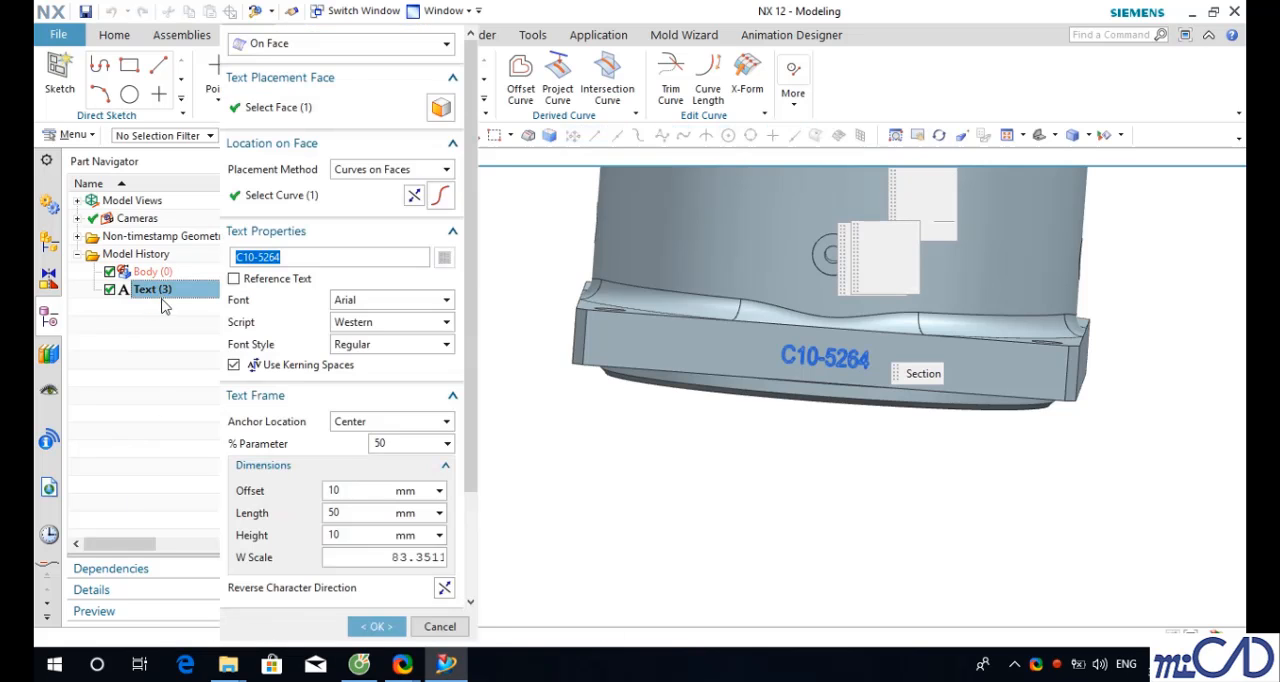
scroll(487, 338, "down", 3)
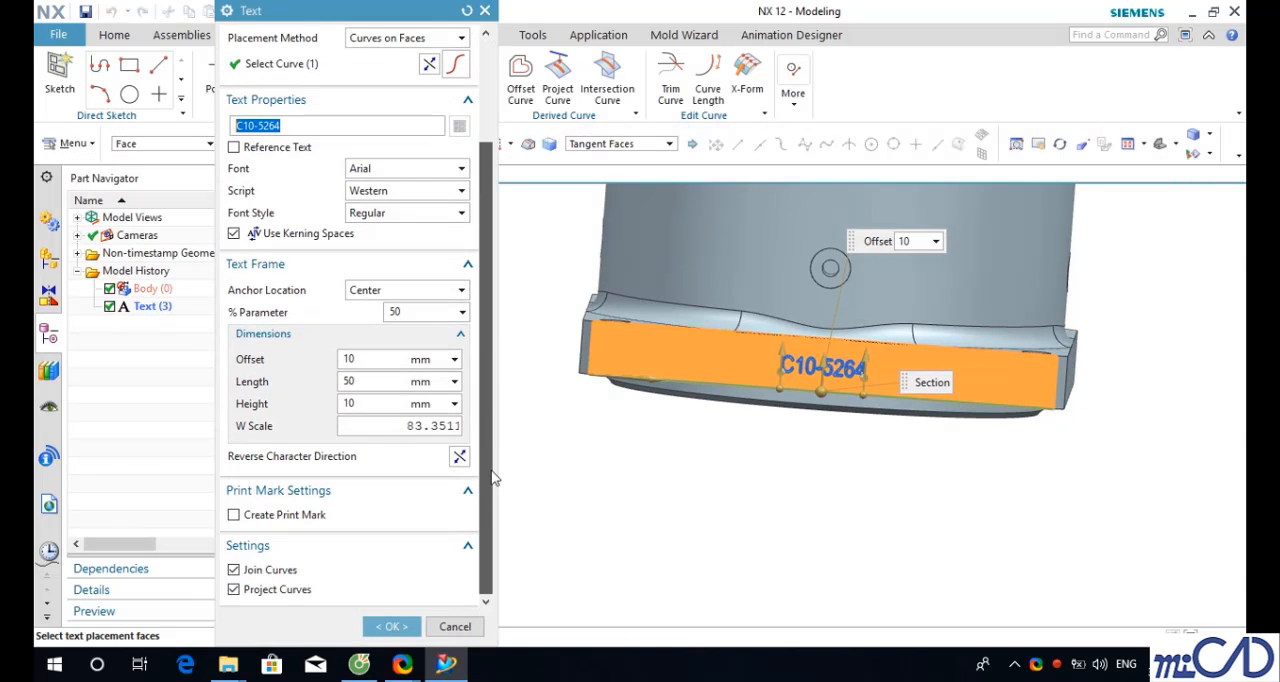
left_click(236, 516)
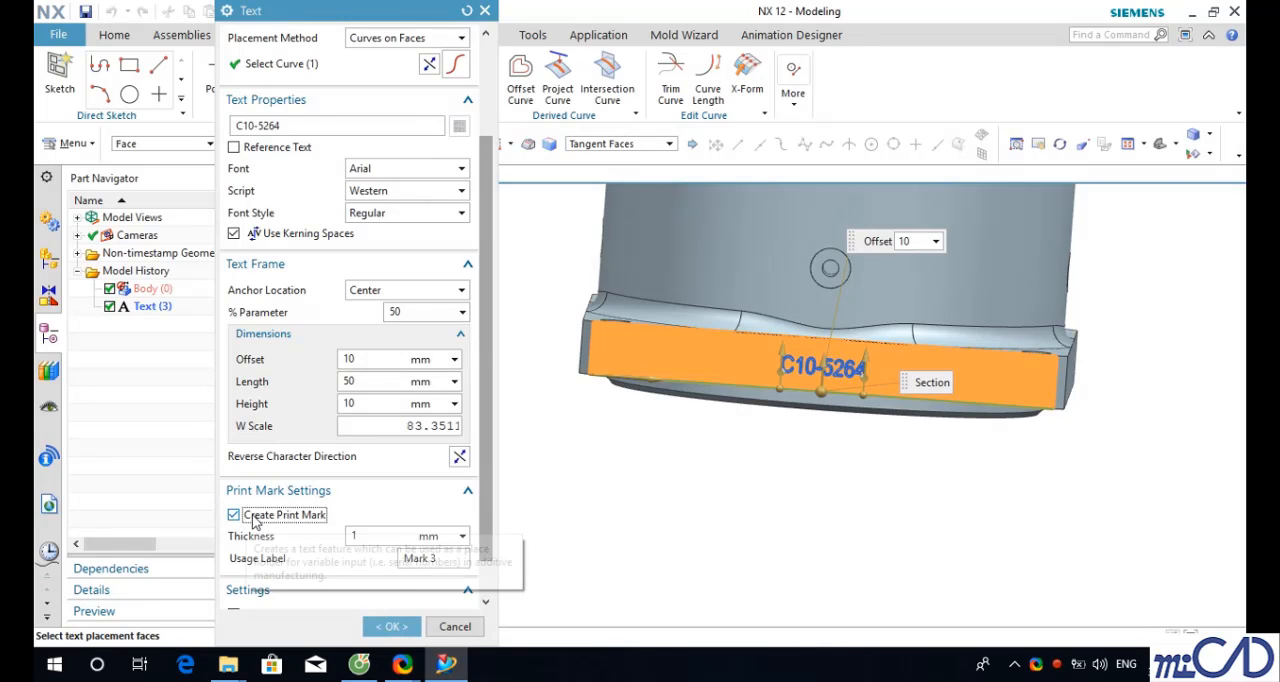
- Set the print mark's usage label to serial-number
scroll(446, 520, "down", 1)
left_click(446, 516)
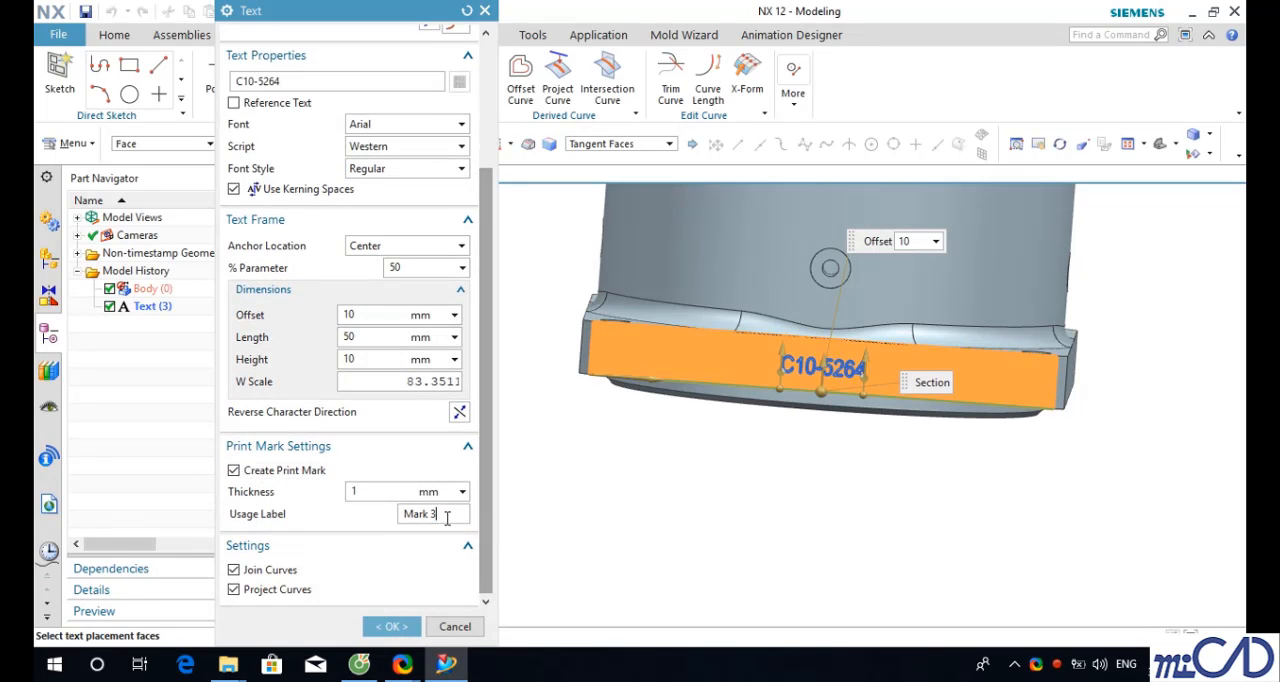
key("BackSpace")
key("BackSpace")
key("BackSpace")
key("BackSpace")
type("m")
type("ake")
key("BackSpace")
key("BackSpace")
type("seial_number")
- Confirm the Text feature with its print mark settings
middle_click_drag(883, 431, 854, 440)
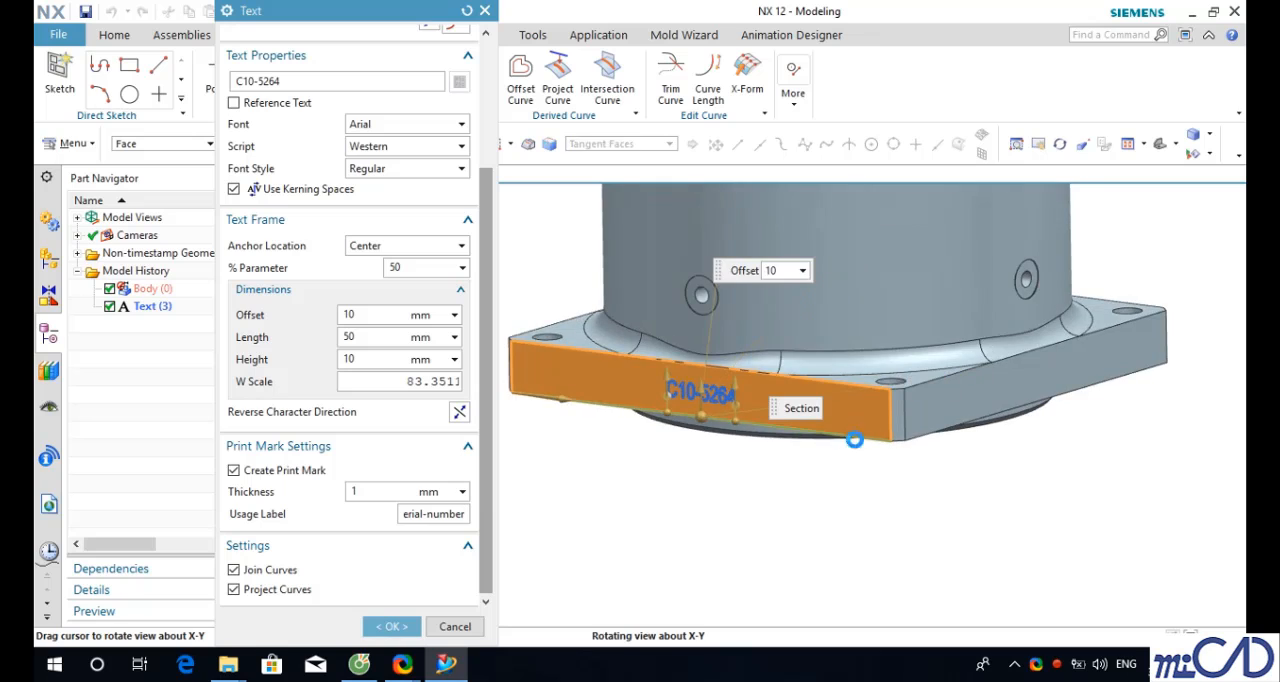
scroll(600, 390, "up", 6)
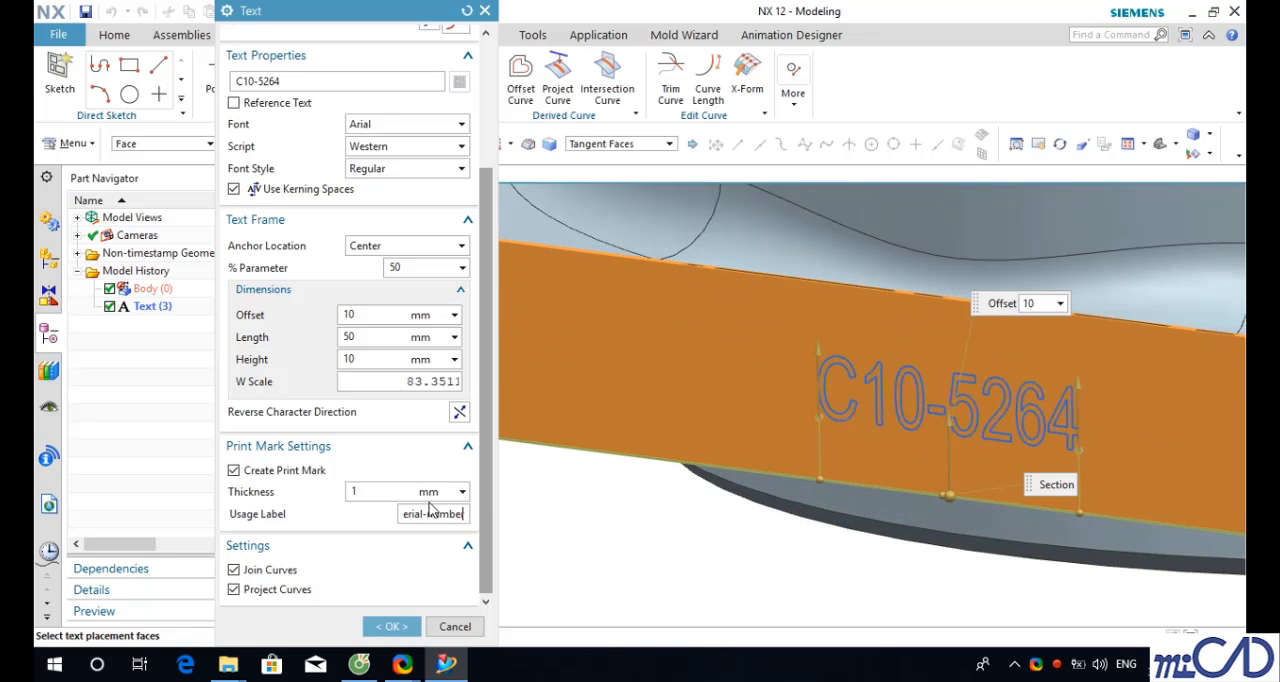
left_click(234, 590)
left_click(234, 590)
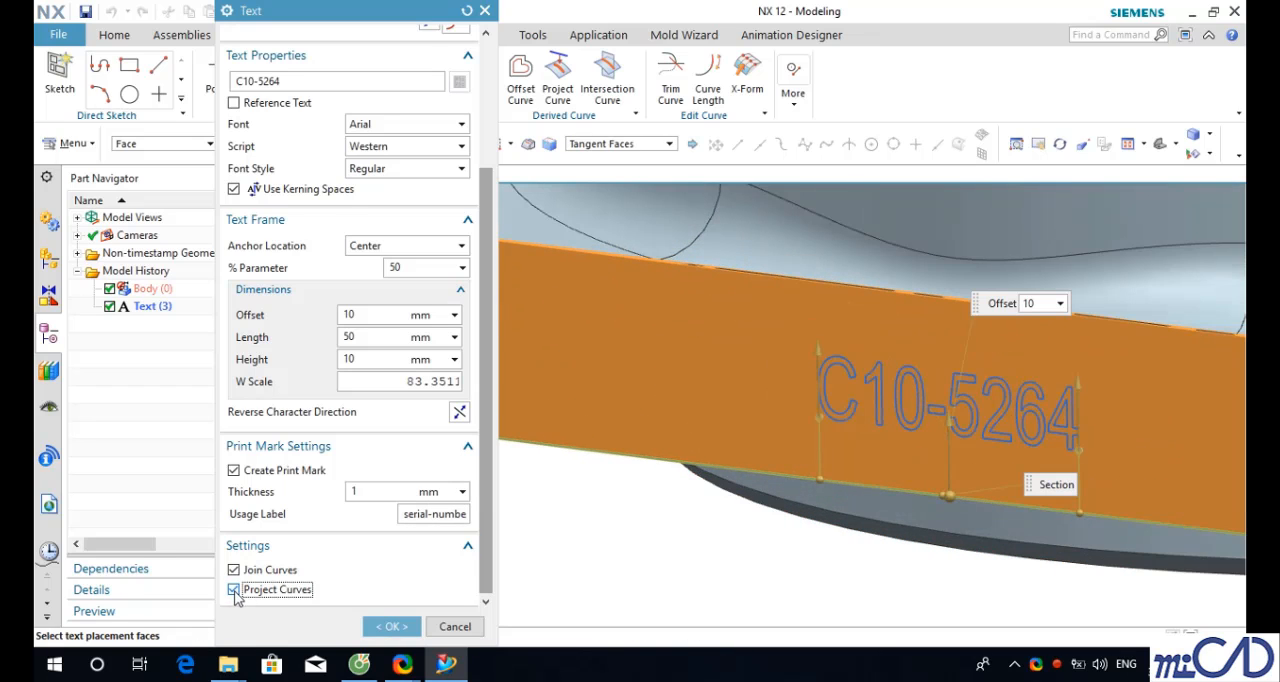
left_click(391, 627)
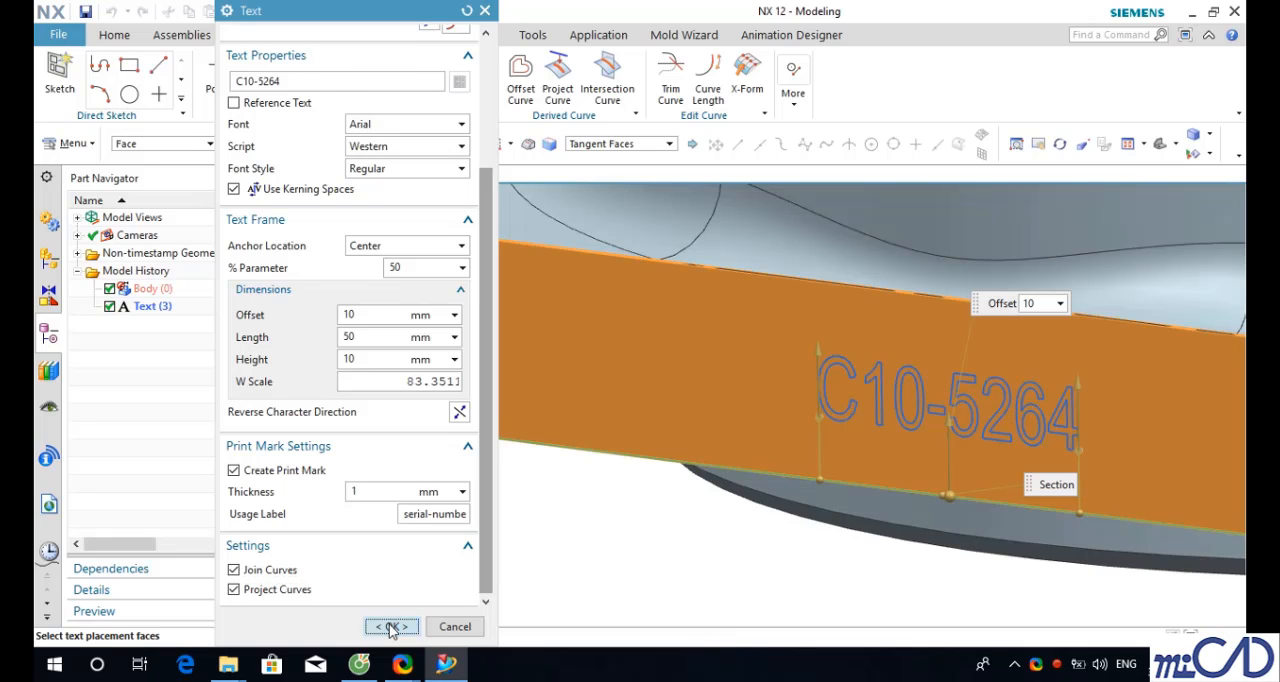